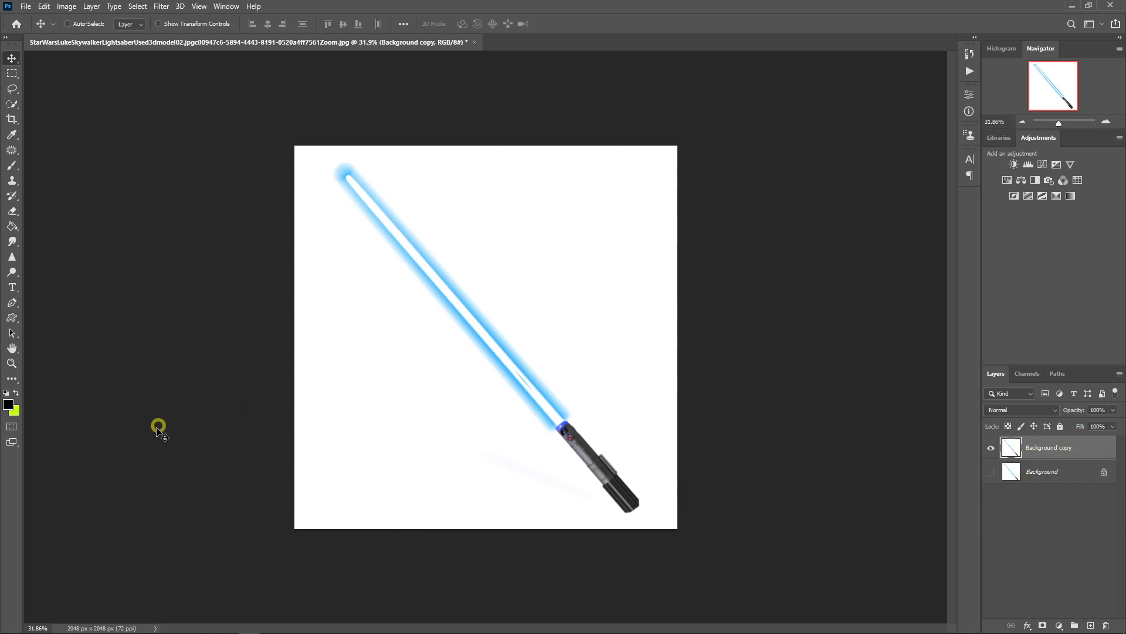
- Darken the Background copy layer with Curves, using points at about input 131, output 44 and input 237, output 187
{"action": "key", "text": "ctrl"}
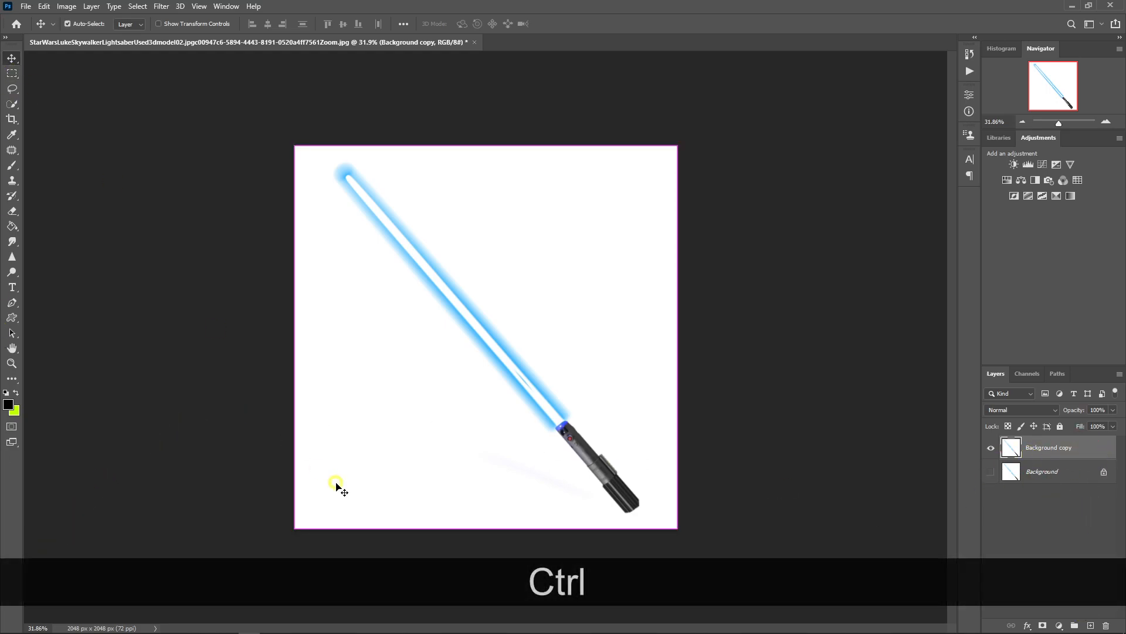
{"action": "key", "text": "ctrl+m"}
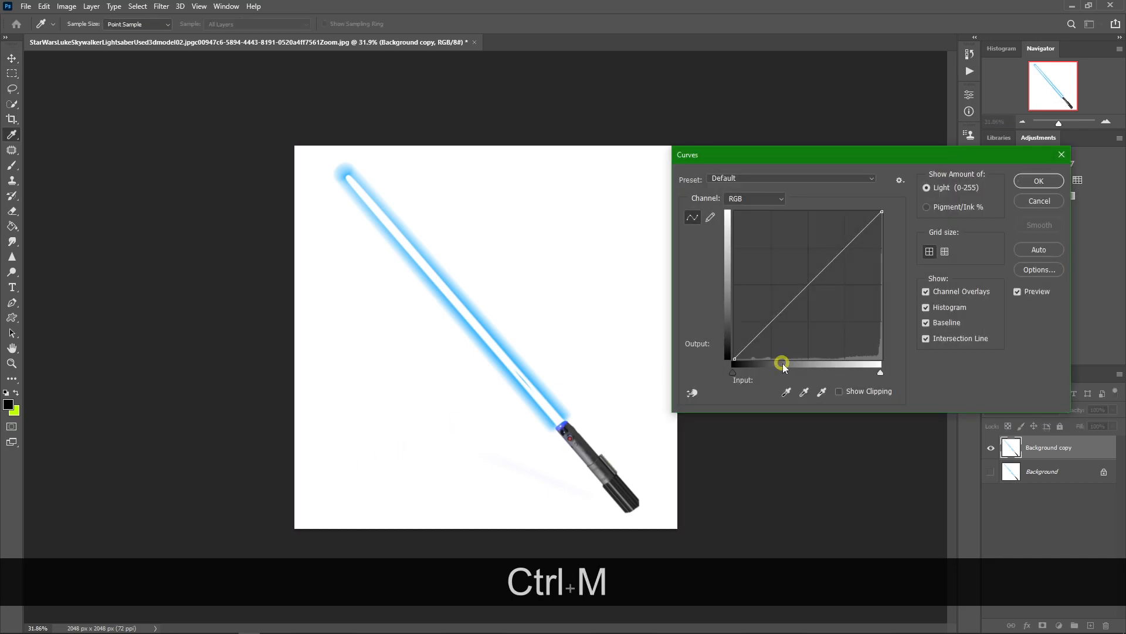
{"action": "left_click_drag", "start_coordinate": [762, 332], "coordinate": [775, 345]}
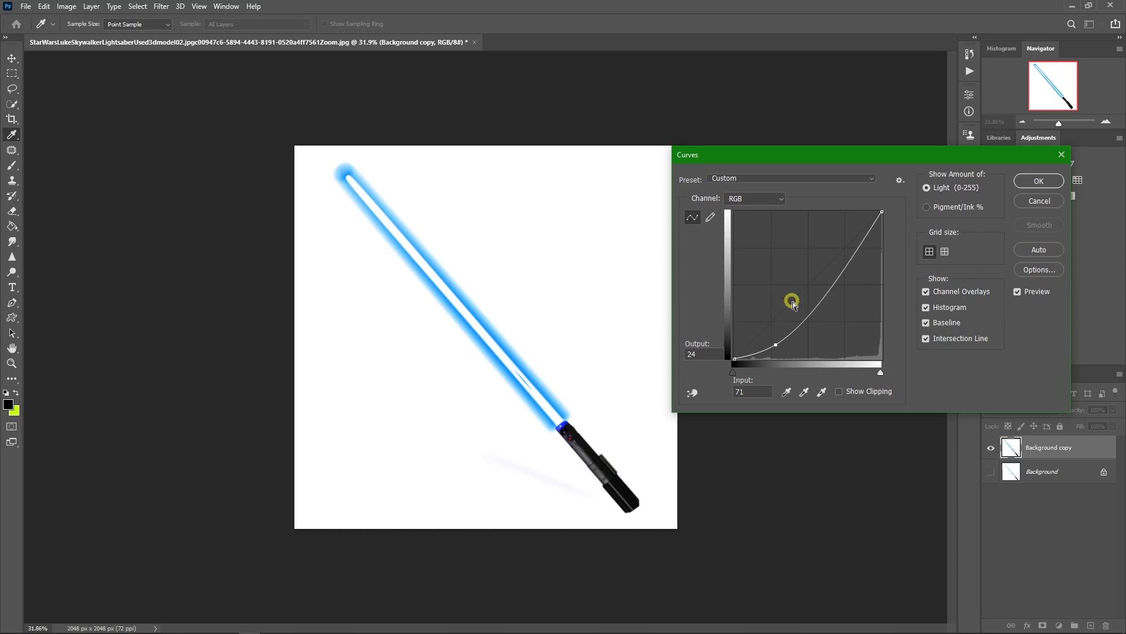
{"action": "mouse_move", "coordinate": [882, 212]}
{"action": "left_mouse_down"}
{"action": "mouse_move", "coordinate": [877, 237]}
{"action": "mouse_move", "coordinate": [879, 211]}
{"action": "left_mouse_up"}
{"action": "left_click_drag", "start_coordinate": [775, 344], "coordinate": [811, 333]}
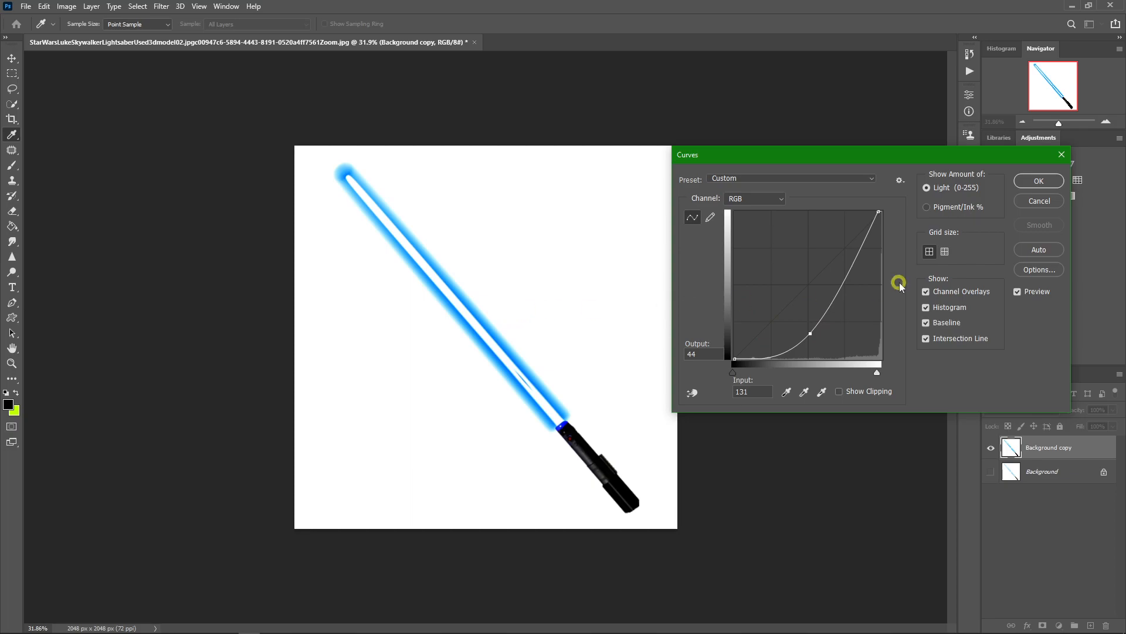
{"action": "left_click_drag", "start_coordinate": [860, 247], "coordinate": [872, 251]}
{"action": "left_click", "coordinate": [571, 502]}
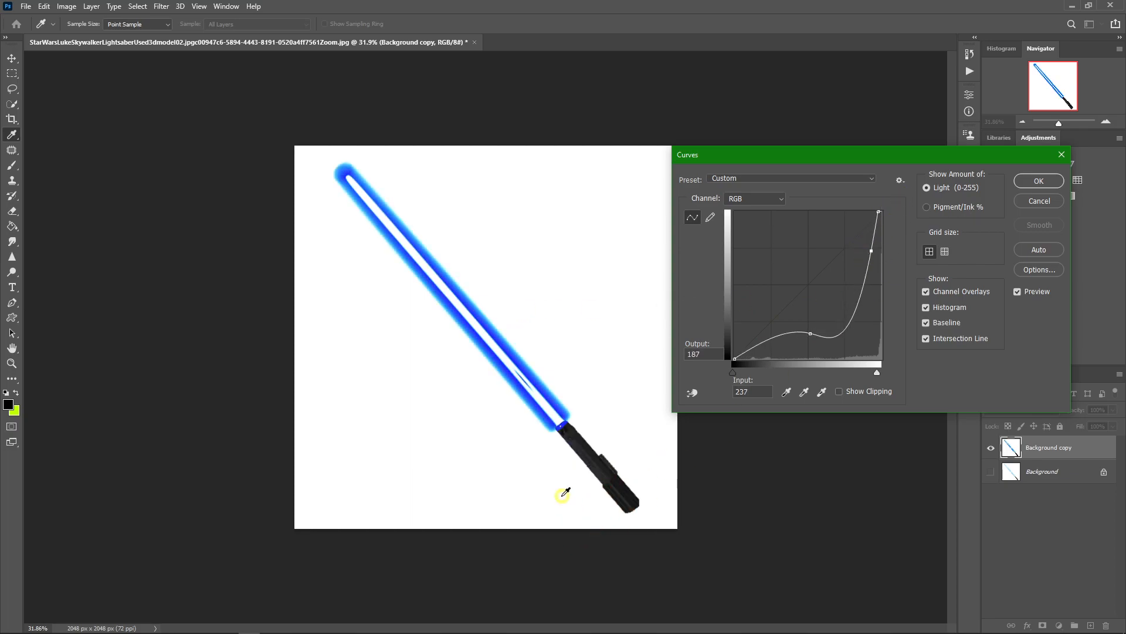
{"action": "left_click", "coordinate": [1039, 181]}
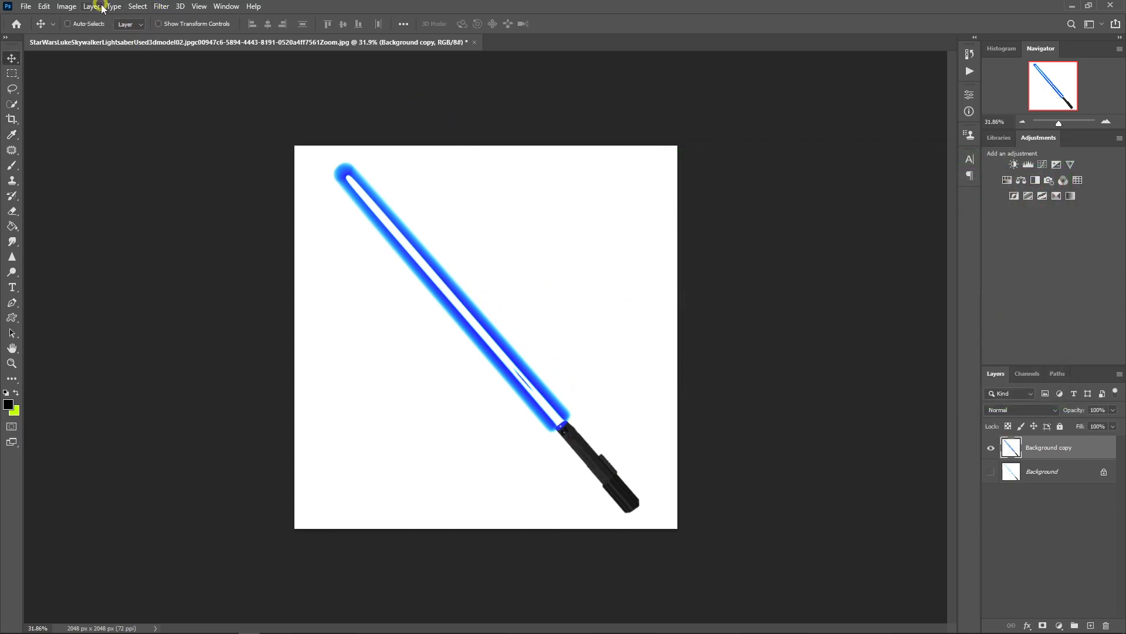
- Select the lightsaber with Select Subject, then add the white core of its blade with the Quick Selection tool
{"action": "left_click", "coordinate": [140, 7]}
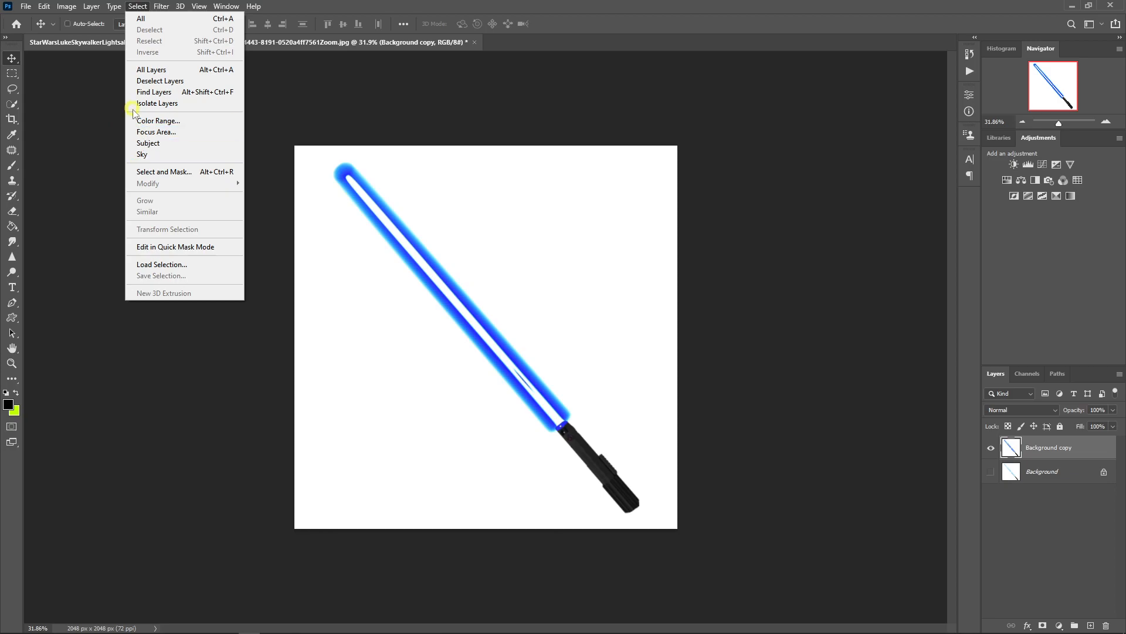
{"action": "left_click", "coordinate": [159, 144]}
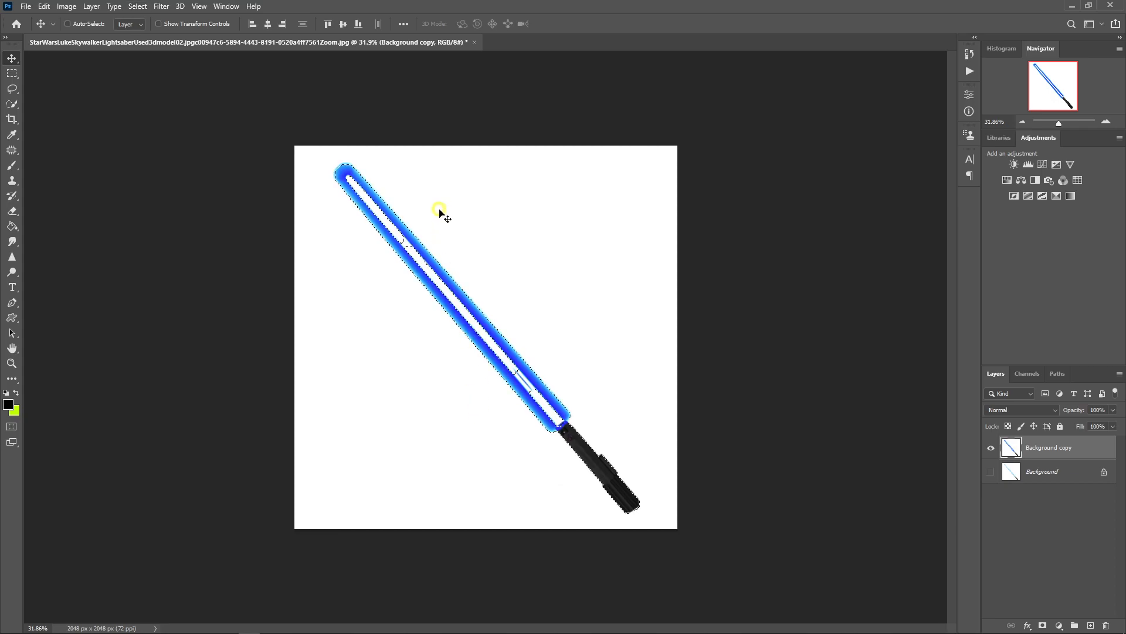
{"action": "left_click", "coordinate": [13, 104]}
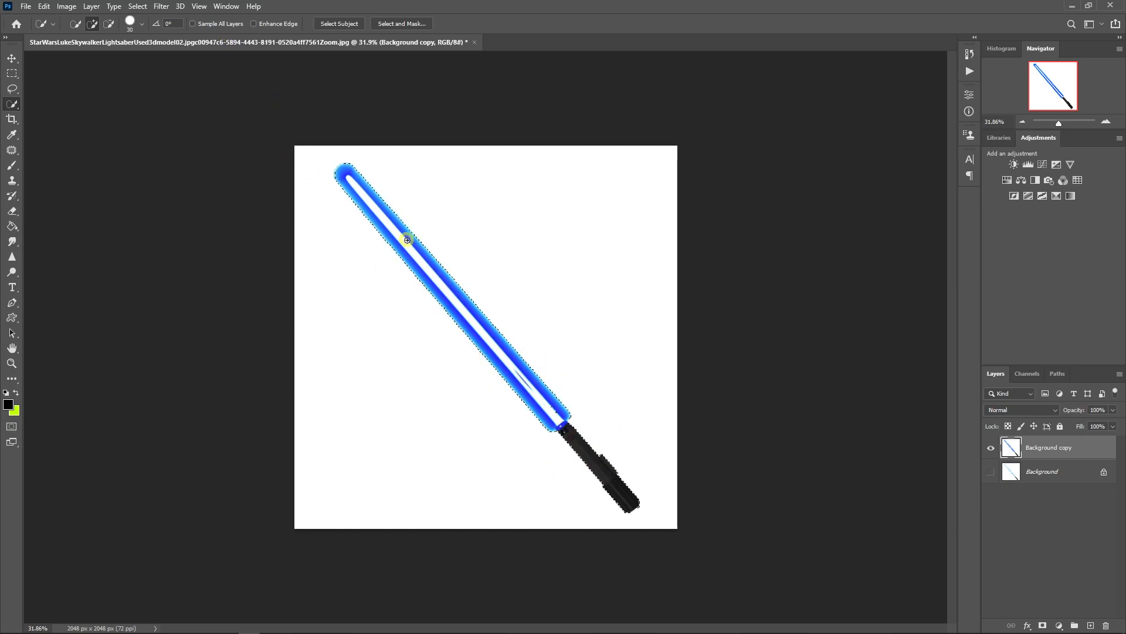
- Expand the lightsaber selection by 10 pixels
{"action": "left_click", "coordinate": [138, 6]}
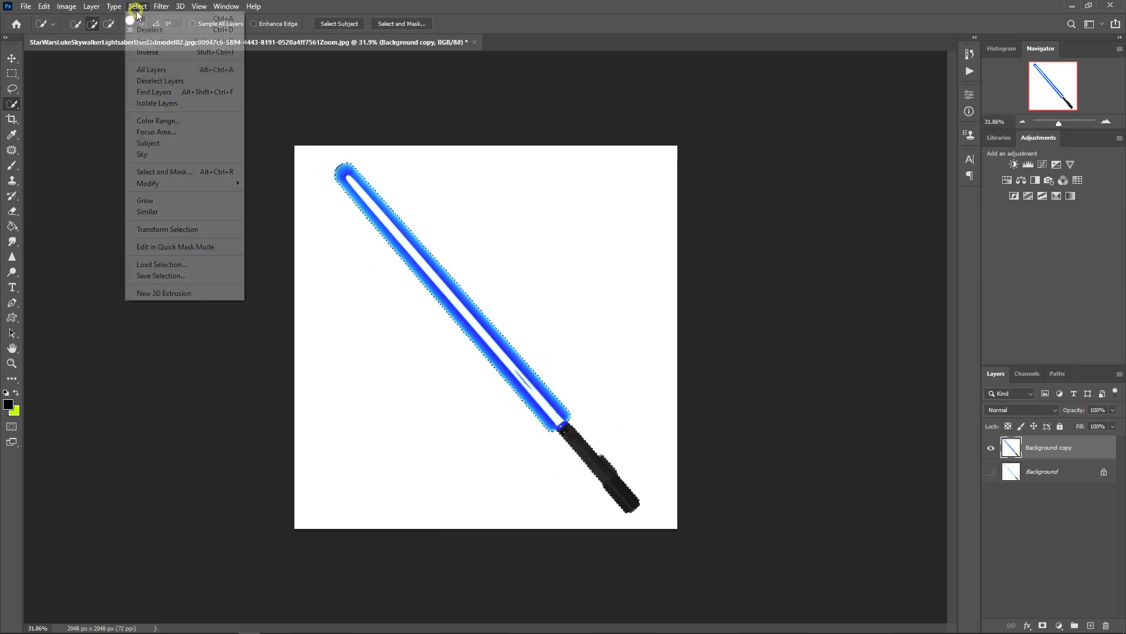
{"action": "mouse_move", "coordinate": [206, 183]}
{"action": "left_click", "coordinate": [273, 203]}
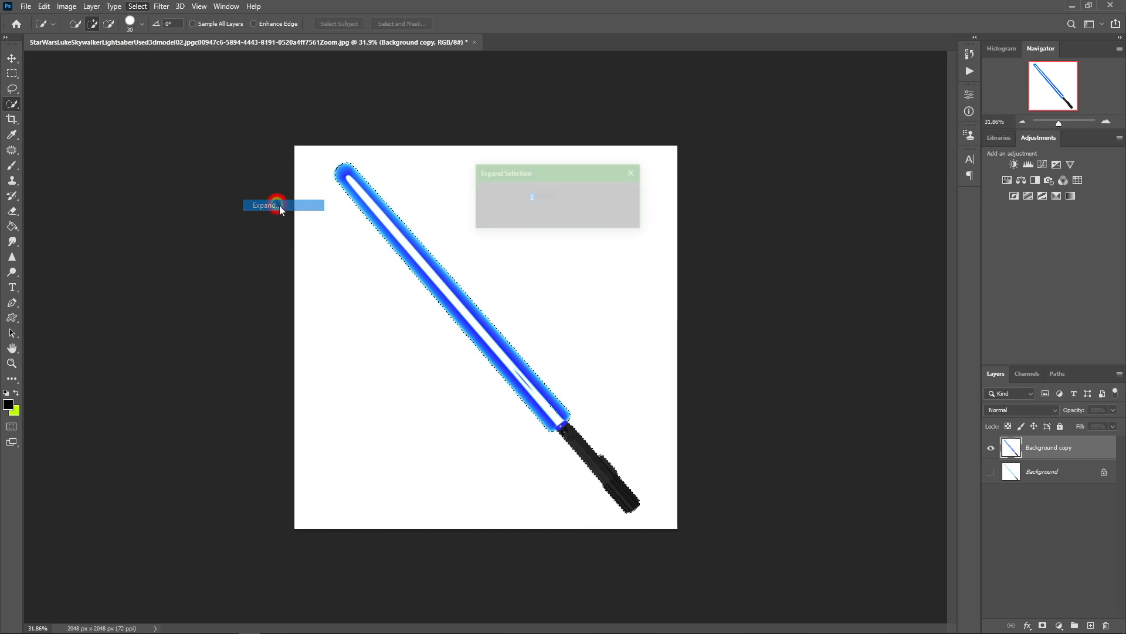
{"action": "type", "text": "10"}
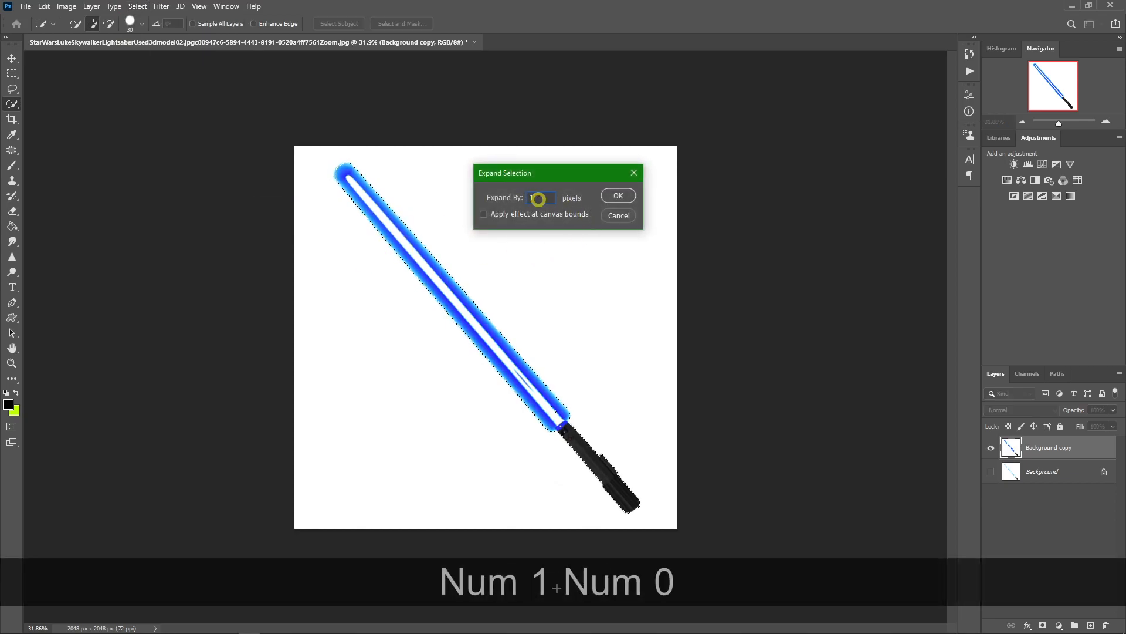
{"action": "left_click", "coordinate": [620, 196]}
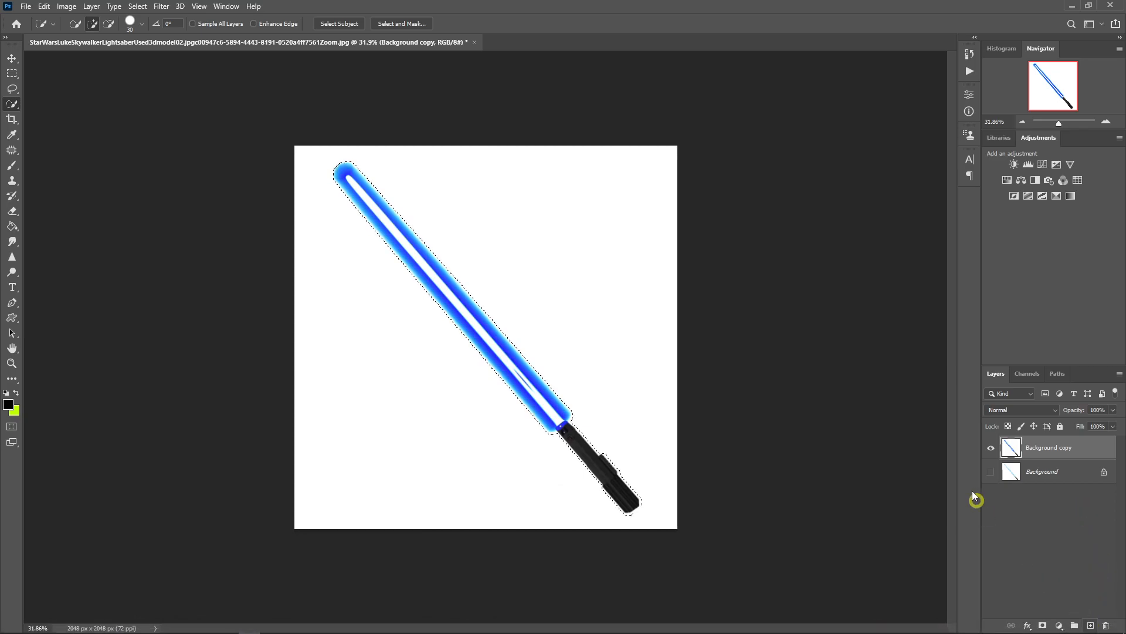
- Copy the selected lightsaber onto its own layer and hide the Background copy layer
{"action": "key", "text": "ctrl+j"}
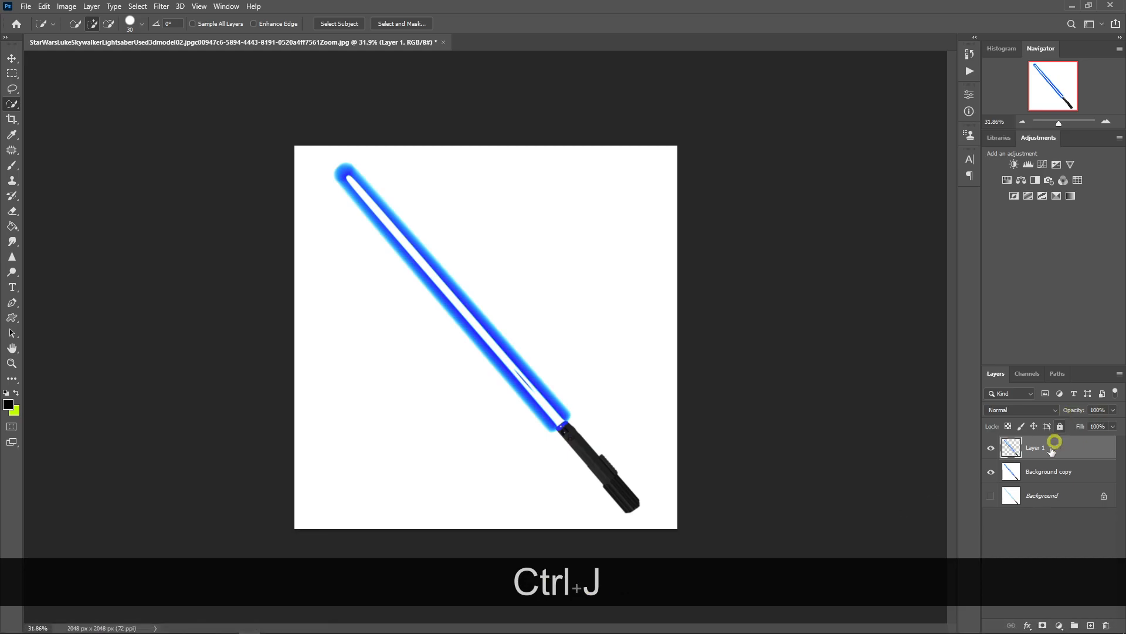
{"action": "left_click", "coordinate": [991, 474]}
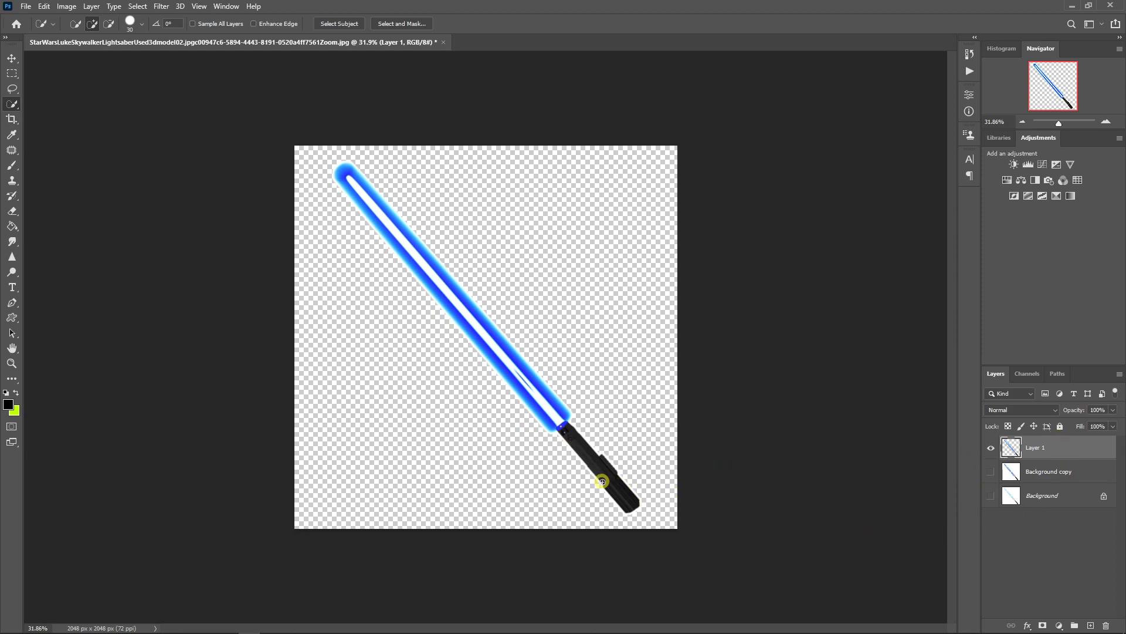
{"action": "left_click", "coordinate": [12, 58]}
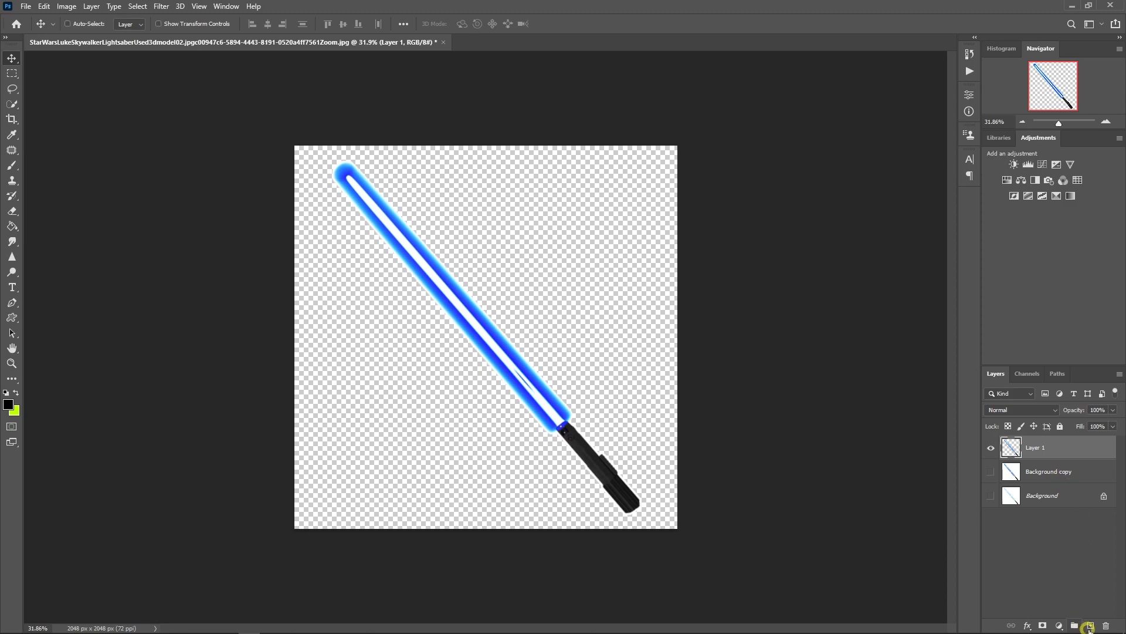
- Add a new layer beneath the lightsaber cutout and fill it with black
{"action": "left_click", "coordinate": [1089, 626]}
{"action": "left_click_drag", "start_coordinate": [1034, 449], "coordinate": [1048, 470]}
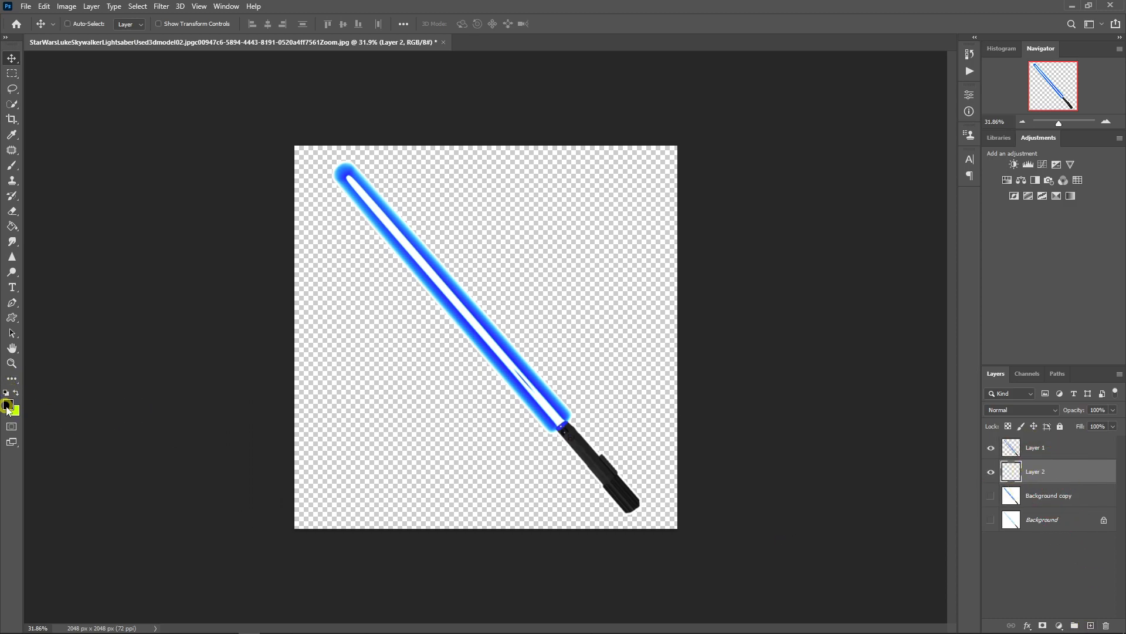
{"action": "left_click", "coordinate": [12, 226]}
{"action": "left_click", "coordinate": [511, 260]}
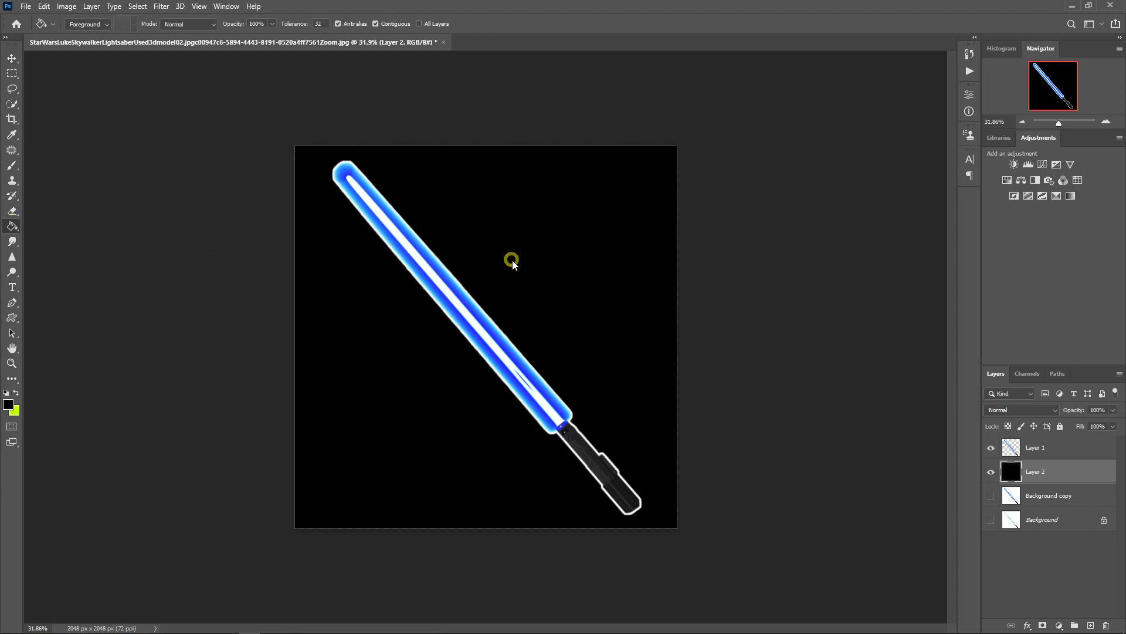
- Scale the lightsaber to about 35% width and 40% height, place it near the canvas's upper-left corner and distort its lower-right corner slightly outward
{"action": "left_click", "coordinate": [1061, 448]}
{"action": "left_click", "coordinate": [11, 58]}
{"action": "key", "text": "ctrl"}
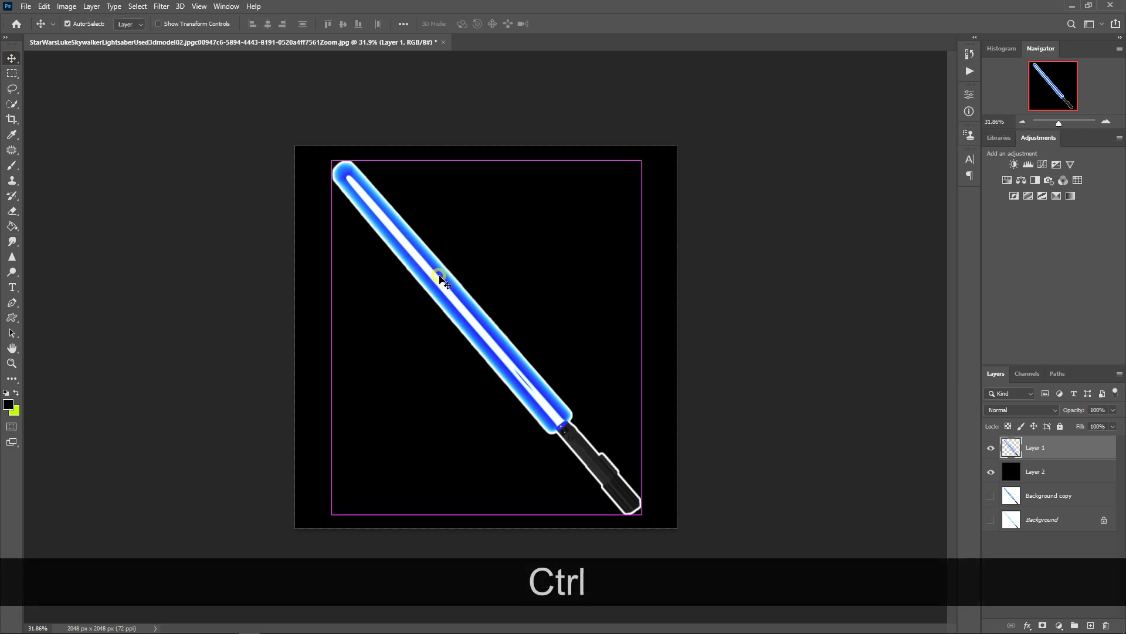
{"action": "key", "text": "ctrl+t"}
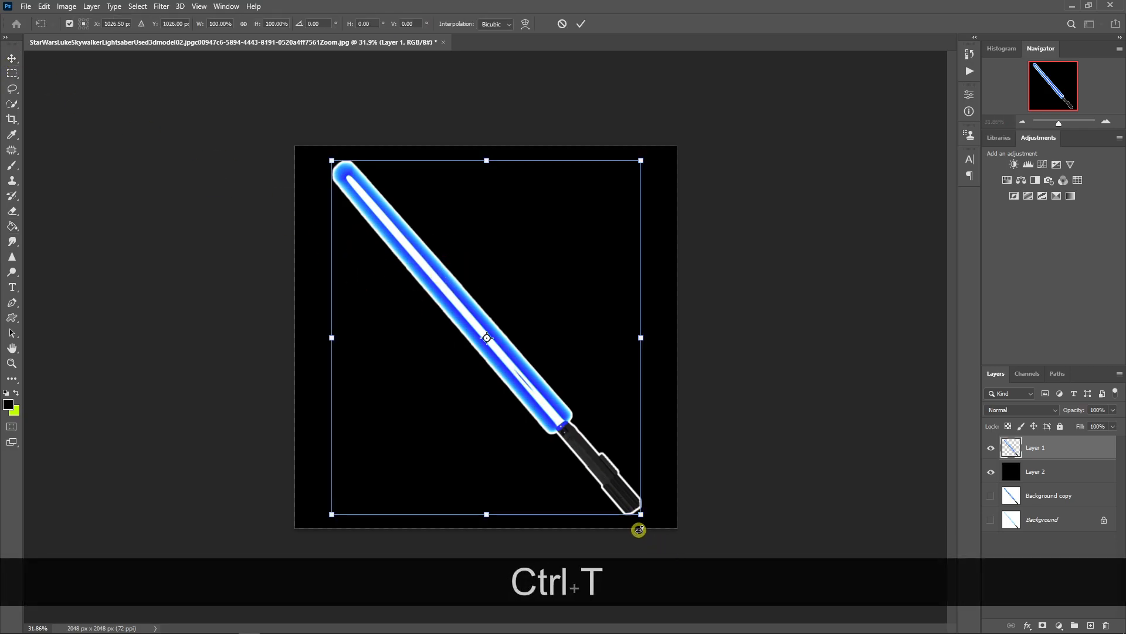
{"action": "left_click_drag", "start_coordinate": [639, 513], "coordinate": [424, 301]}
{"action": "mouse_move", "coordinate": [364, 209]}
{"action": "left_mouse_down"}
{"action": "mouse_move", "coordinate": [340, 200]}
{"action": "mouse_move", "coordinate": [353, 224]}
{"action": "left_mouse_up"}
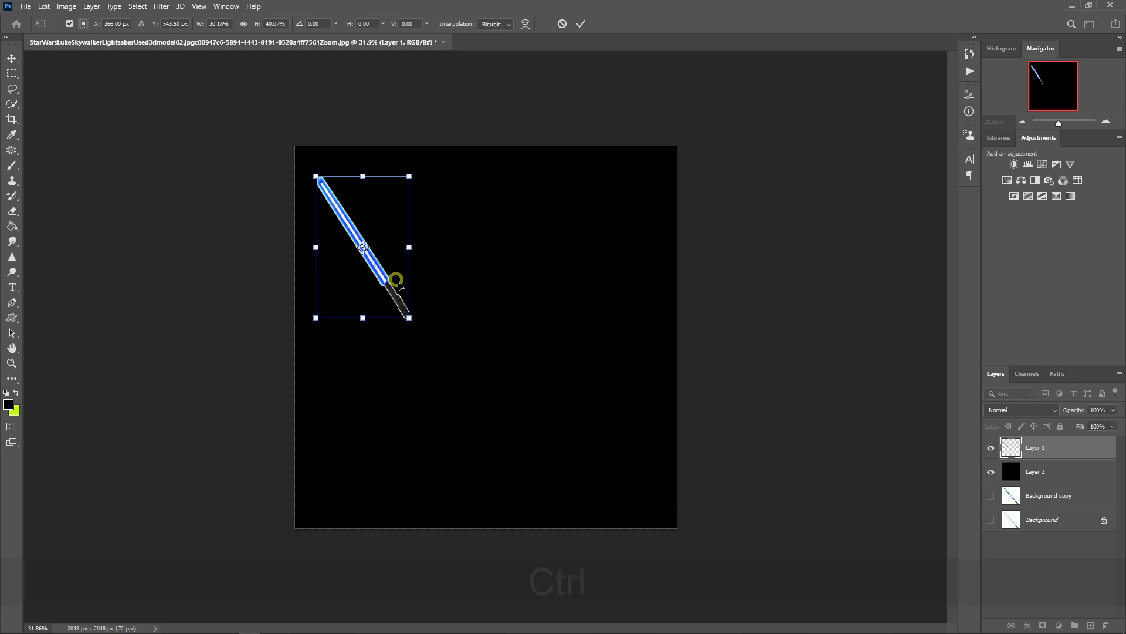
{"action": "key", "text": "ctrl"}
{"action": "left_click_drag", "start_coordinate": [409, 318], "coordinate": [420, 312]}
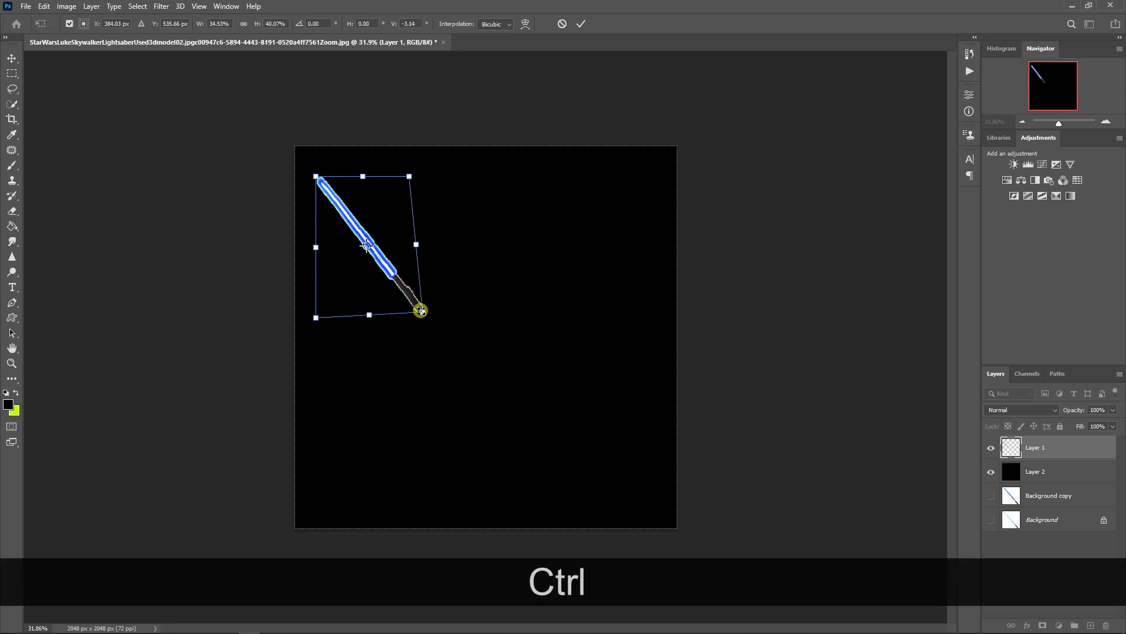
{"action": "key", "text": "ctrl+Return"}
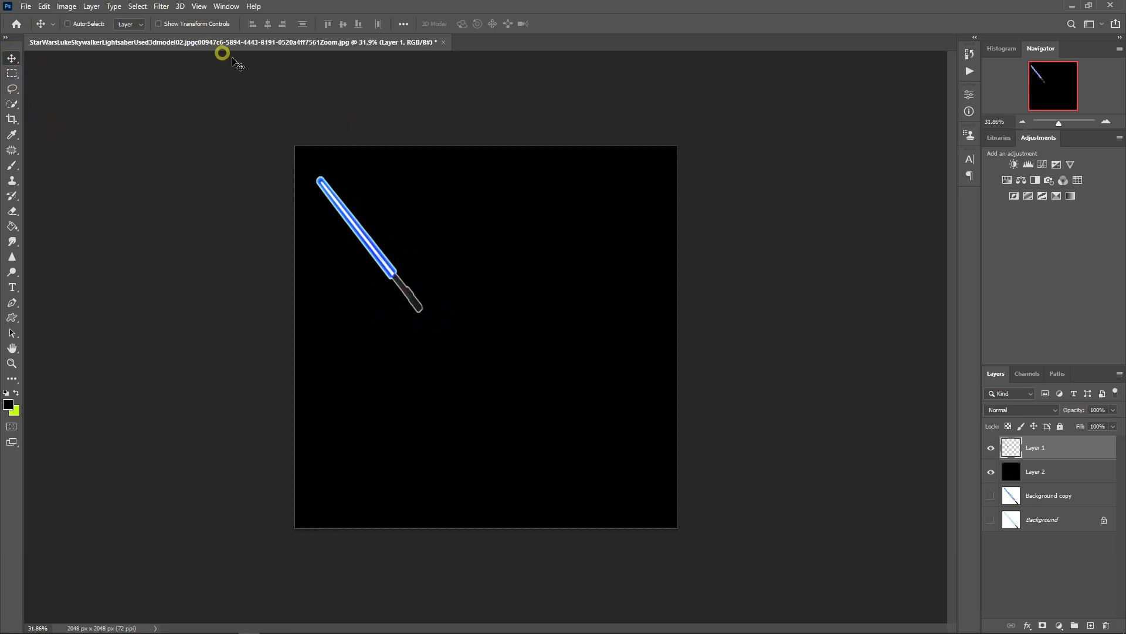
- Try rotating the lightsaber about a reference point near the canvas centre and placing a copy beside the original
{"action": "key", "text": "ctrl"}
{"action": "key", "text": "ctrl+t"}
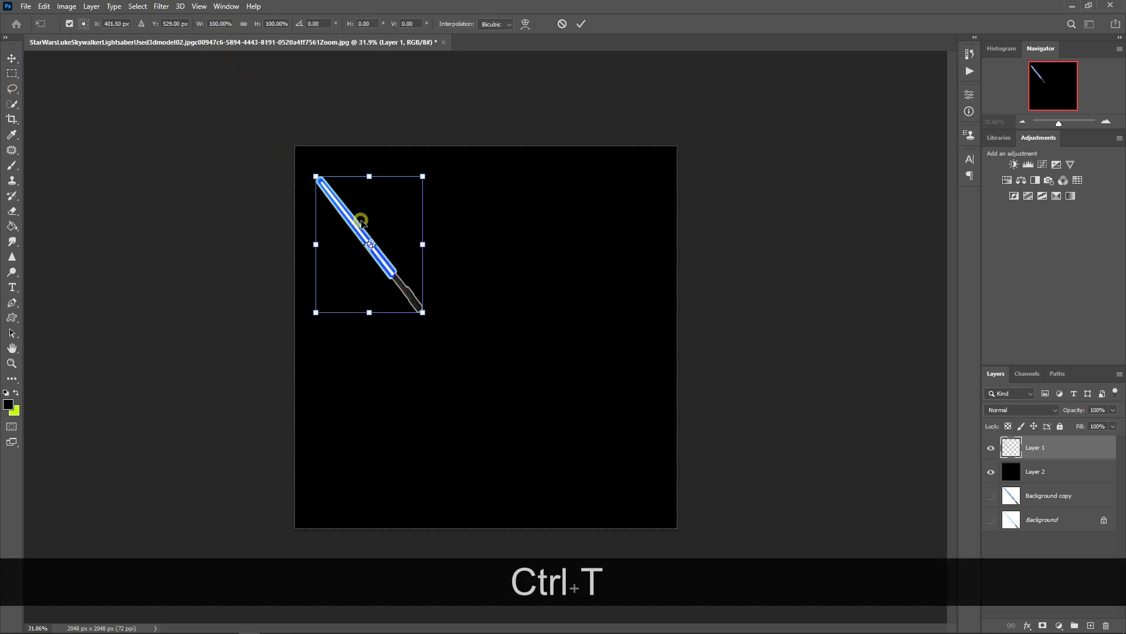
{"action": "left_click_drag", "start_coordinate": [371, 249], "coordinate": [442, 333]}
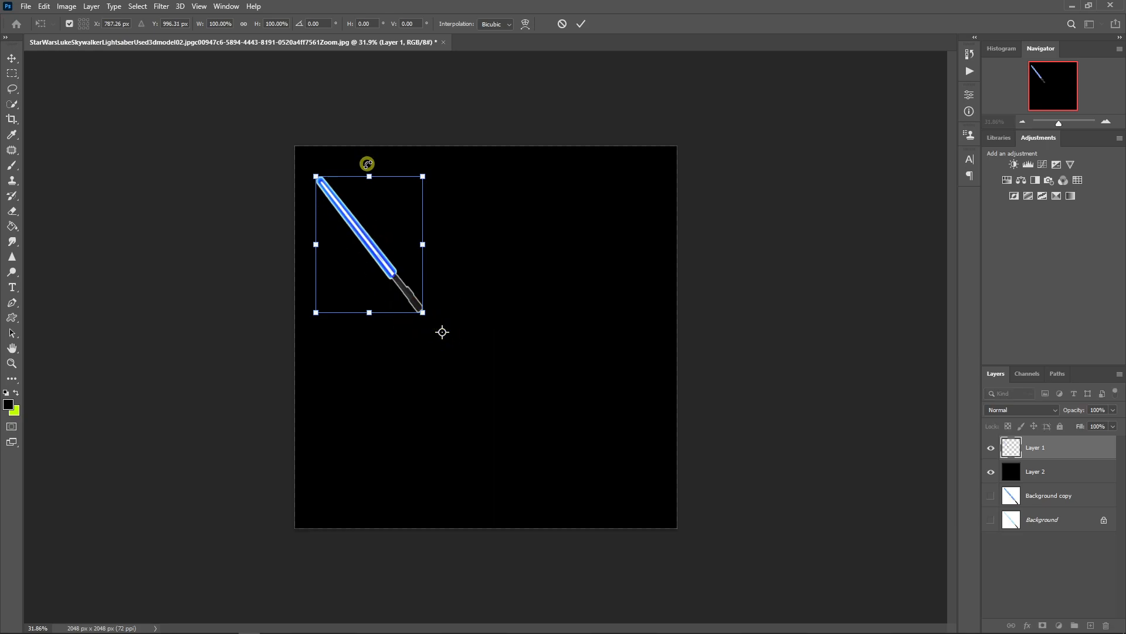
{"action": "left_click_drag", "start_coordinate": [367, 164], "coordinate": [385, 215]}
{"action": "key", "text": "alt"}
{"action": "key", "text": "ctrl"}
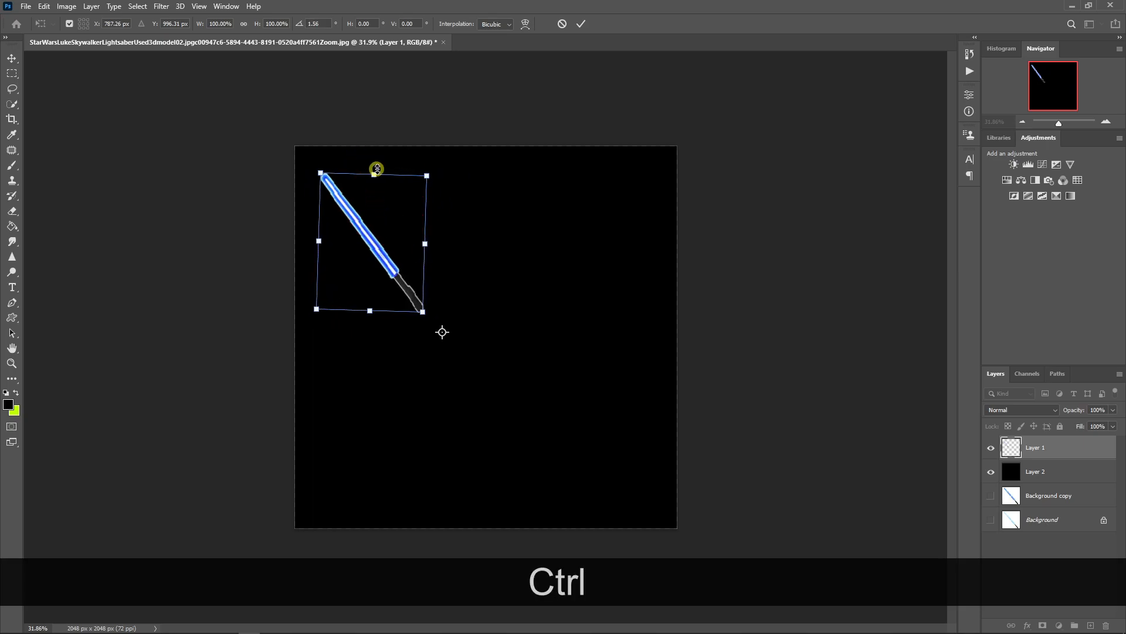
{"action": "left_click_drag", "start_coordinate": [374, 165], "coordinate": [455, 346]}
{"action": "key", "text": "alt"}
{"action": "left_click", "coordinate": [402, 169], "text": "ctrl+alt"}
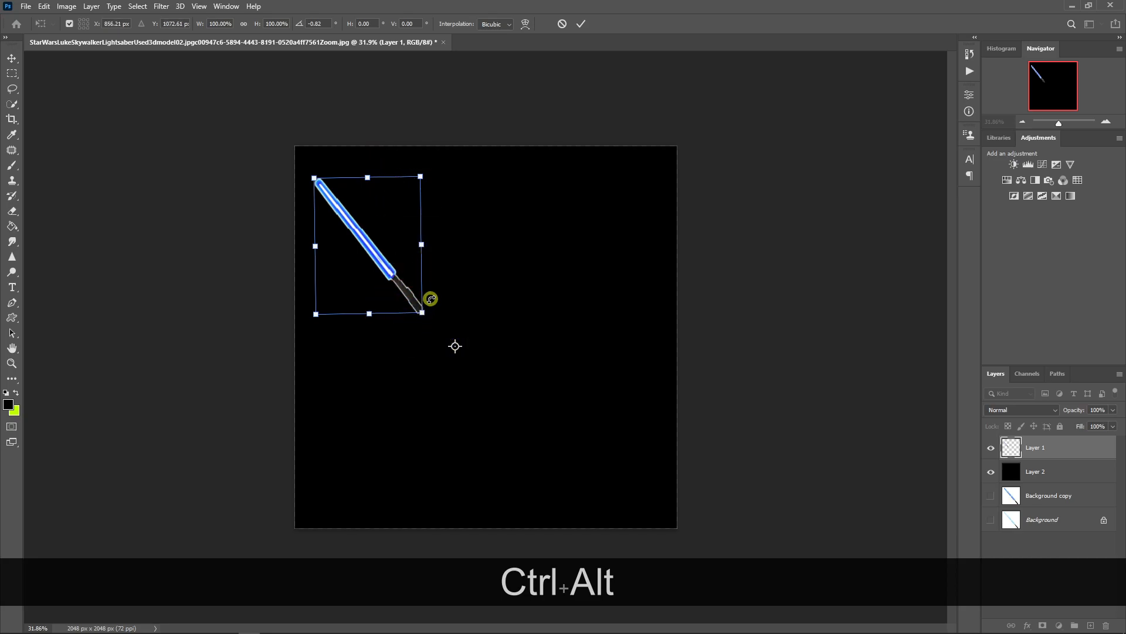
{"action": "left_click_drag", "start_coordinate": [360, 160], "coordinate": [365, 169]}
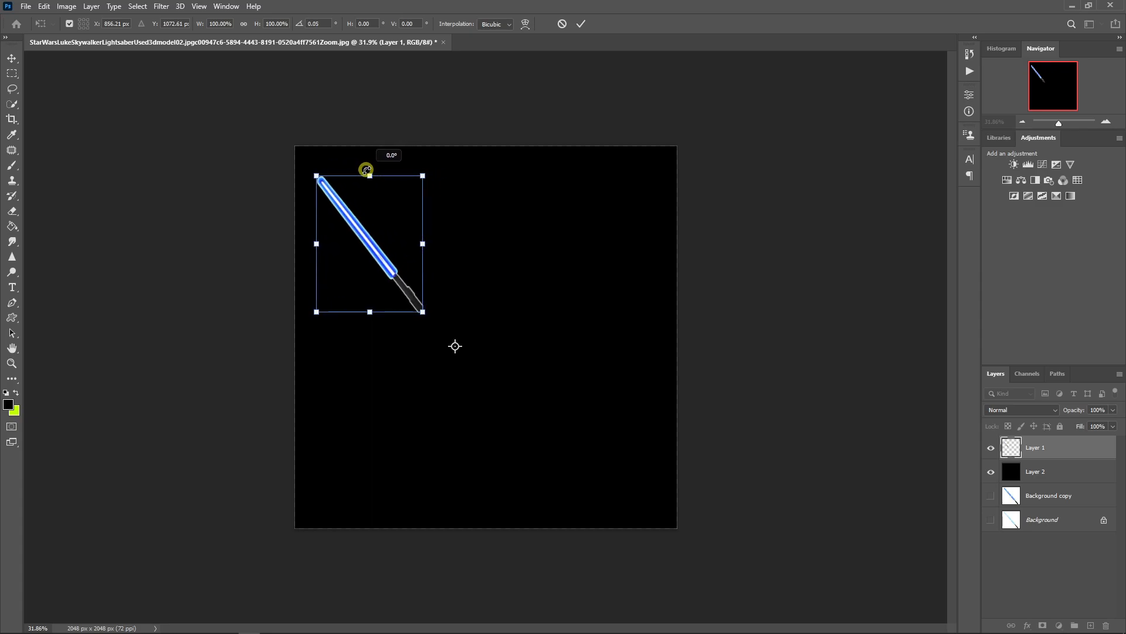
{"action": "left_click", "coordinate": [18, 58]}
{"action": "key", "text": "Return"}
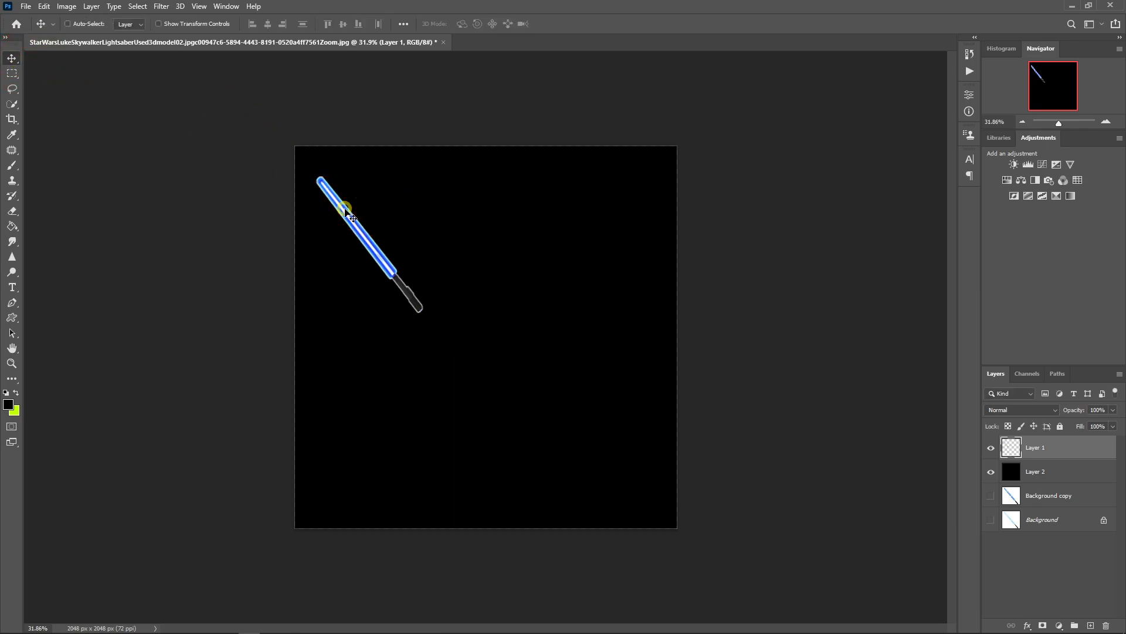
{"action": "left_click_drag", "start_coordinate": [346, 211], "coordinate": [375, 210]}
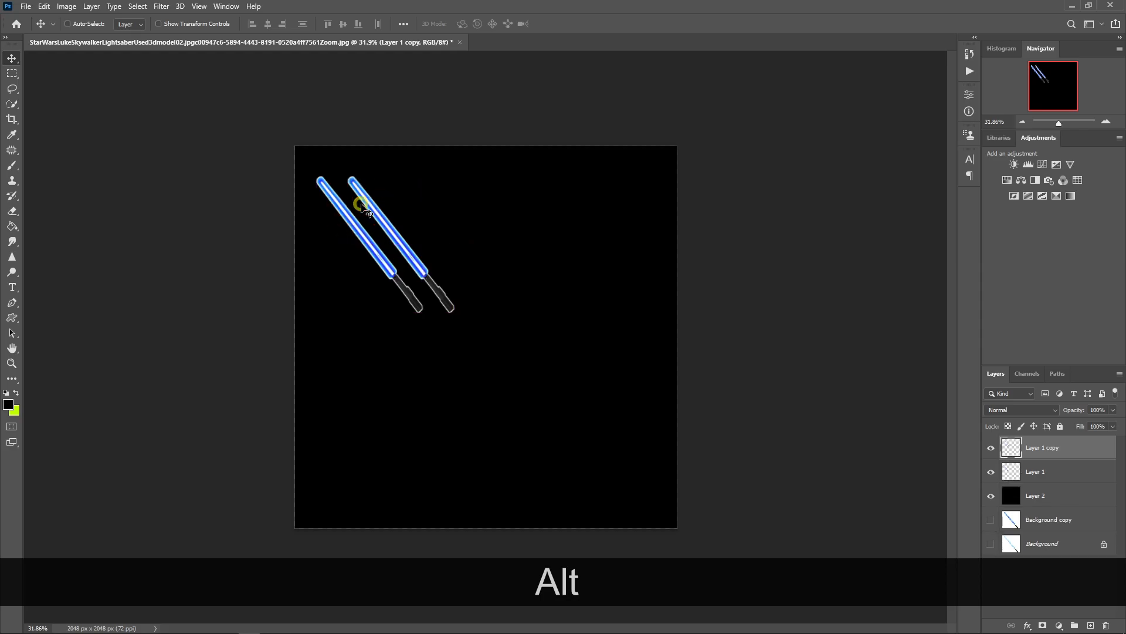
{"action": "key", "text": "ctrl+alt+z"}
- Rotate the lightsaber a few degrees clockwise about a reference point at about X 965, Y 1033 px near the canvas centre
{"action": "key", "text": "ctrl+t"}
{"action": "left_click_drag", "start_coordinate": [371, 245], "coordinate": [442, 339]}
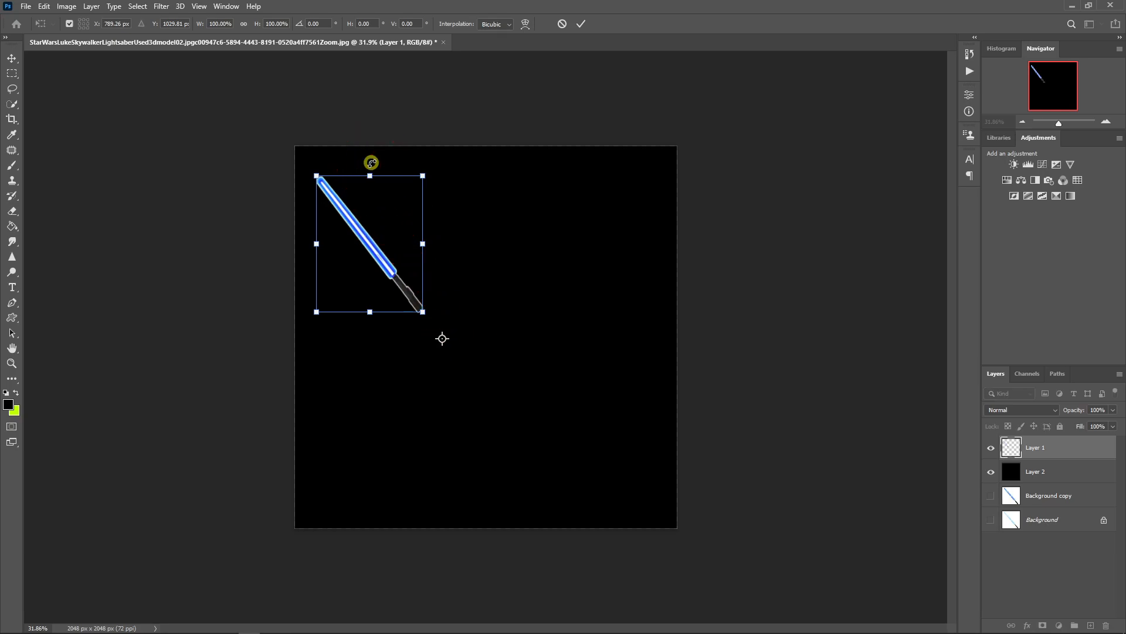
{"action": "mouse_move", "coordinate": [371, 163]}
{"action": "left_mouse_down"}
{"action": "mouse_move", "coordinate": [417, 171]}
{"action": "mouse_move", "coordinate": [378, 175]}
{"action": "left_mouse_up"}
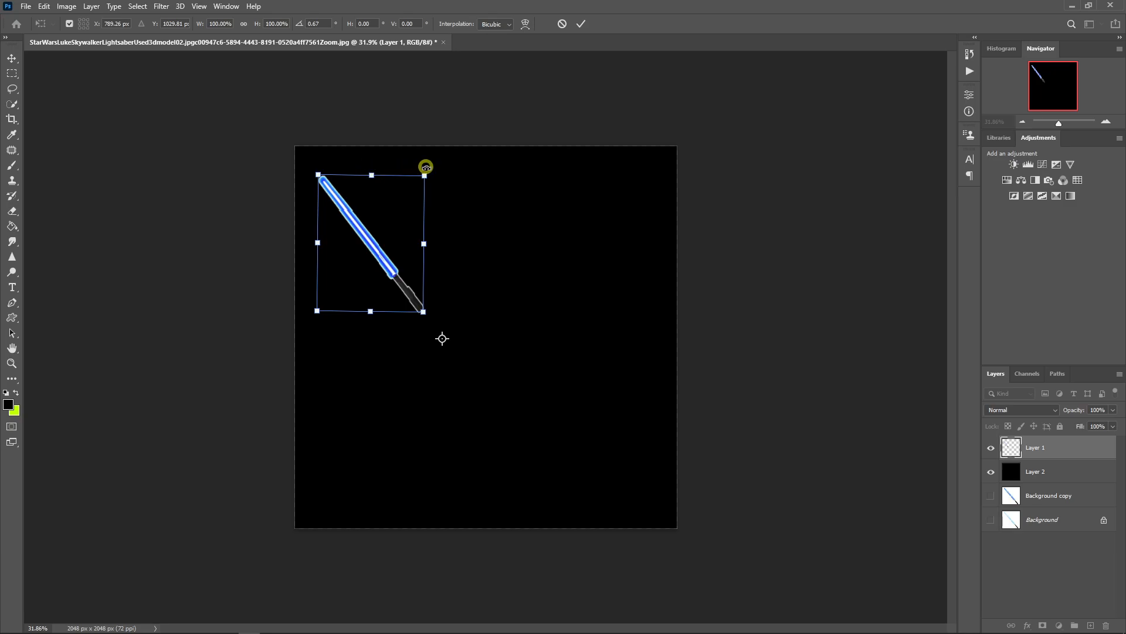
{"action": "left_click_drag", "start_coordinate": [426, 165], "coordinate": [475, 339]}
{"action": "left_click_drag", "start_coordinate": [432, 161], "coordinate": [368, 175]}
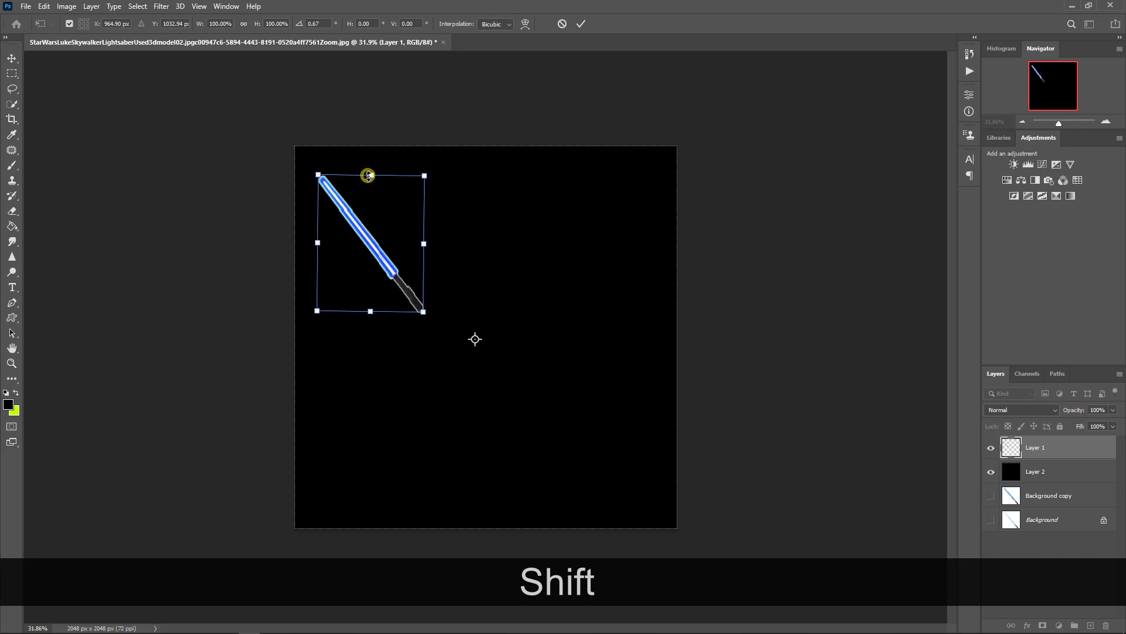
{"action": "key", "text": "ctrl+j"}
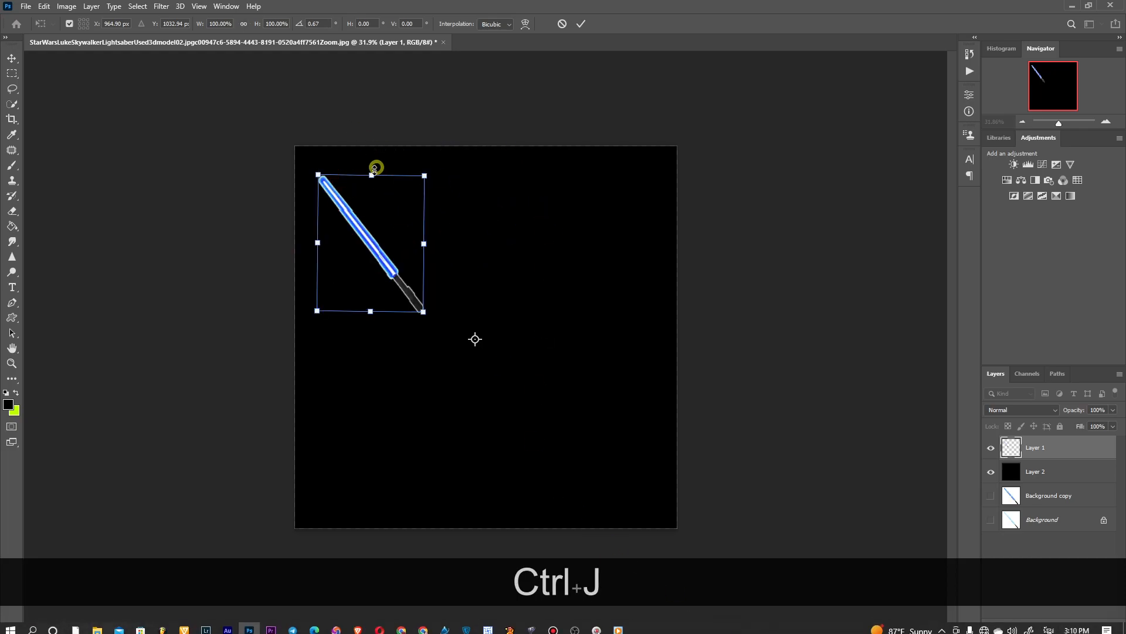
{"action": "mouse_move", "coordinate": [372, 166]}
{"action": "left_mouse_down"}
{"action": "mouse_move", "coordinate": [411, 162]}
{"action": "mouse_move", "coordinate": [387, 170]}
{"action": "left_mouse_up"}
{"action": "key", "text": "alt"}
{"action": "key", "text": "Return"}
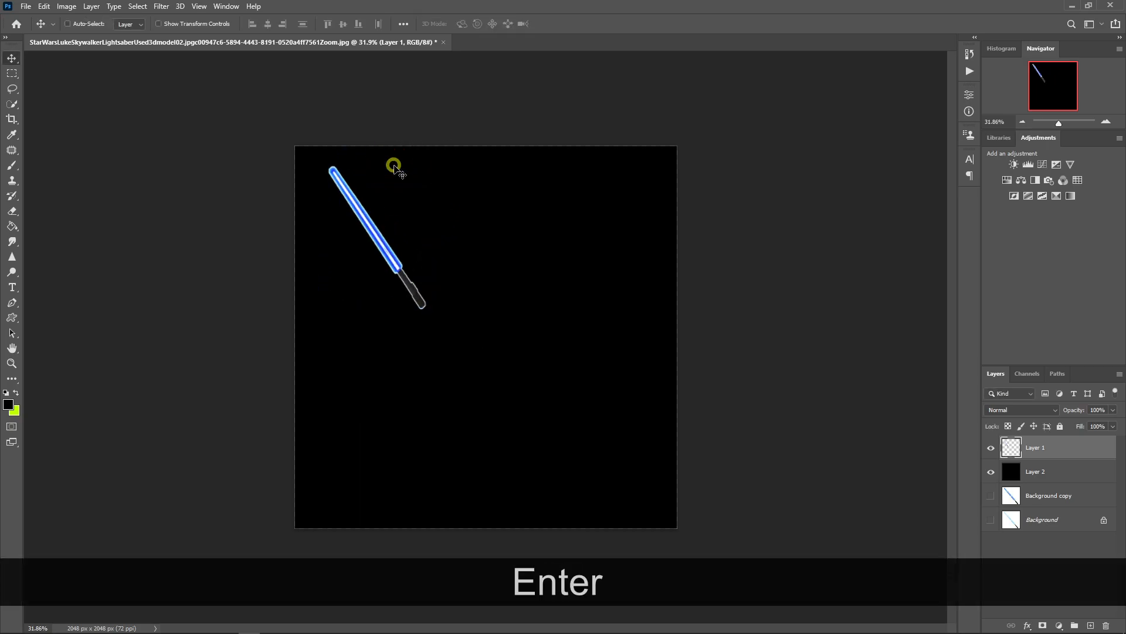
- Repeat the rotation on successive duplicates of the lightsaber until 90 copies complete a full ring around the reference point
{"action": "key", "text": "ctrl+alt+shift+t"}
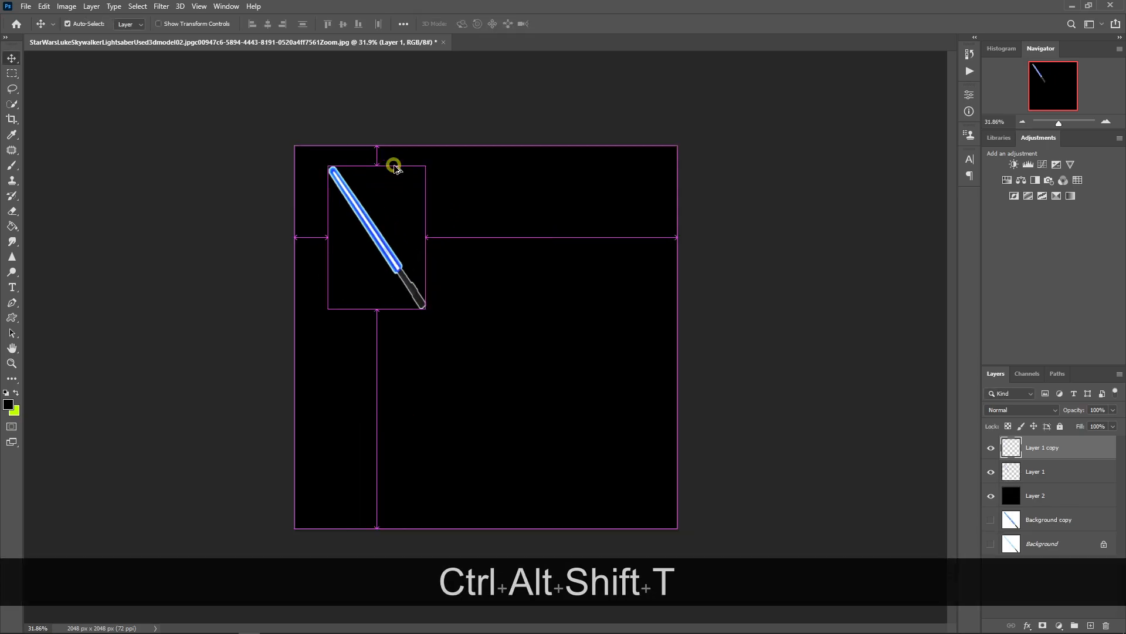
{"action": "key", "text": "ctrl+alt+shift+t"}
{"action": "key", "text": "ctrl+alt+shift+t"}
{"action": "key", "text": "ctrl+alt+shift+t"}
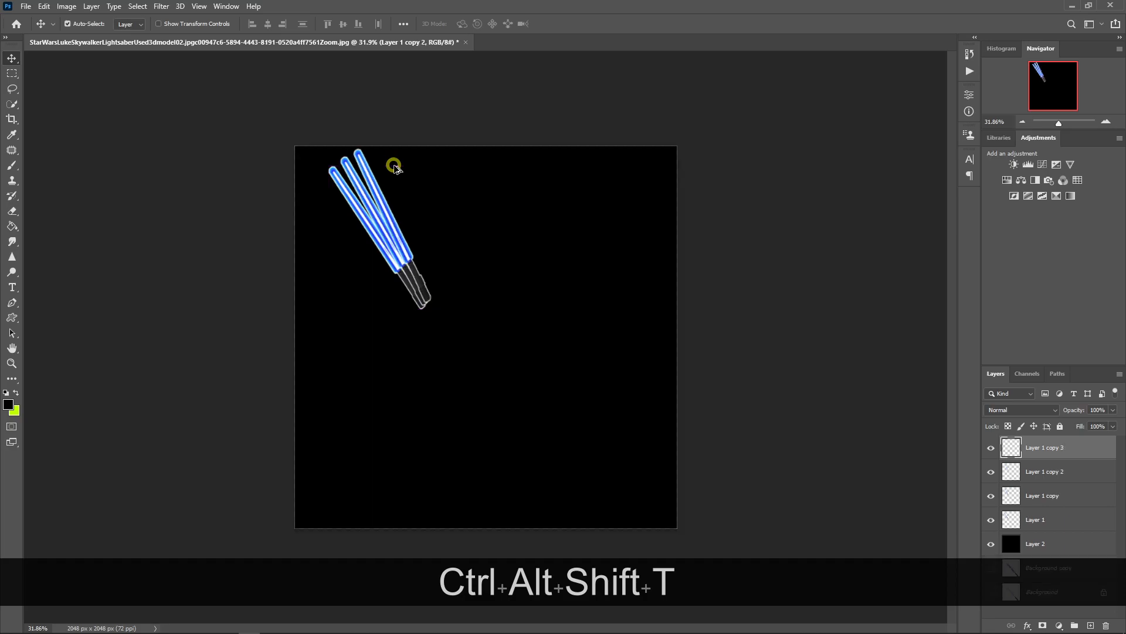
{"action": "key", "text": "ctrl+alt+shift+t"}
{"action": "key", "text": "ctrl+alt+shift+t"}
{"action": "key", "text": "ctrl+alt+shift+t"}
{"action": "key", "text": "ctrl+alt+shift+t"}
{"action": "key", "text": "ctrl+alt+shift+t"}
{"action": "key", "text": "ctrl+alt+shift+t"}
{"action": "key", "text": "ctrl+alt+shift+t"}
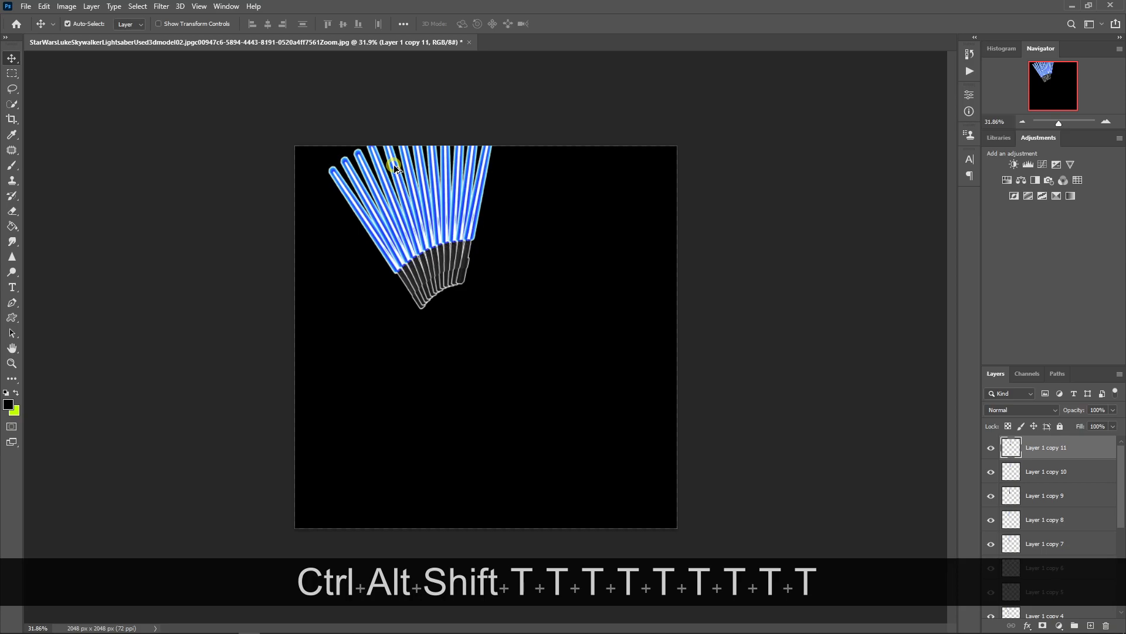
{"action": "key", "text": "ctrl+alt+shift+t"}
{"action": "key", "text": "ctrl+alt+shift+t"}
{"action": "key", "text": "ctrl+alt+shift+t"}
{"action": "key", "text": "ctrl+alt+shift+t"}
{"action": "key", "text": "ctrl+alt+shift+t"}
{"action": "key", "text": "ctrl+alt+shift+t"}
{"action": "key", "text": "ctrl+alt+shift+t"}
{"action": "key", "text": "ctrl+alt+shift+t"}
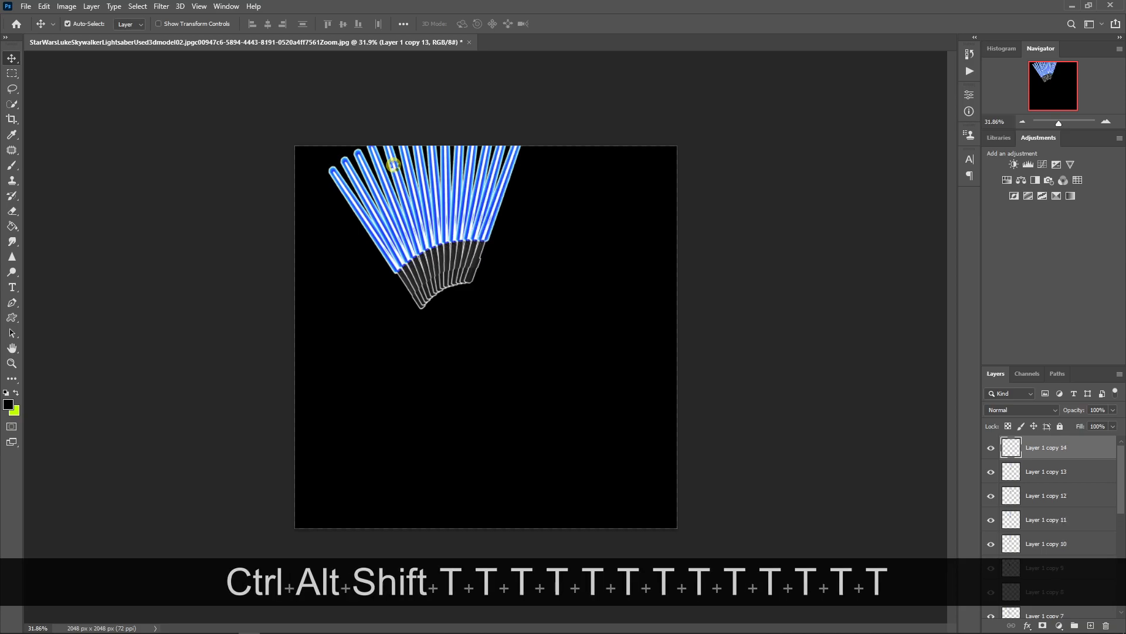
{"action": "key", "text": "ctrl+alt+shift+t"}
{"action": "key", "text": "ctrl+alt+shift+t"}
{"action": "key", "text": "ctrl+alt+shift+t"}
{"action": "key", "text": "ctrl+alt+shift+t"}
{"action": "key", "text": "ctrl+alt+shift+t"}
{"action": "key", "text": "ctrl+alt+shift+t"}
{"action": "key", "text": "ctrl+alt+shift+t"}
{"action": "key", "text": "ctrl+alt+shift+t"}
{"action": "key", "text": "ctrl+alt+shift+t"}
{"action": "key", "text": "ctrl+alt+shift+t"}
{"action": "key", "text": "ctrl+alt+shift+t"}
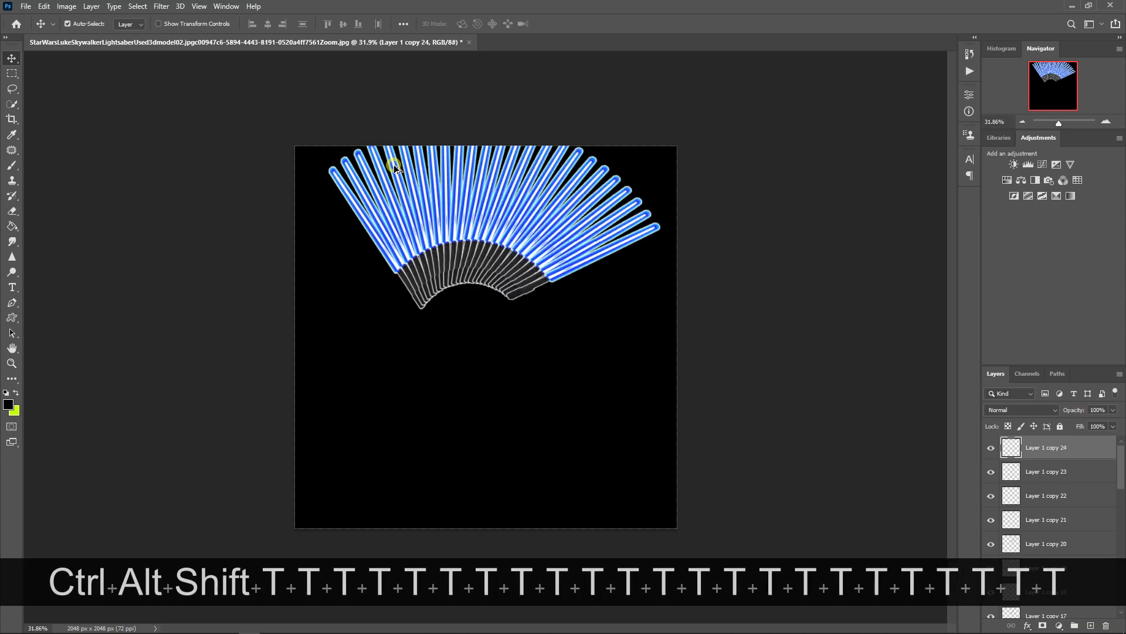
{"action": "key", "text": "ctrl+alt+shift+t"}
{"action": "key", "text": "ctrl+alt+shift+t"}
{"action": "key", "text": "ctrl+alt+shift+t"}
{"action": "key", "text": "ctrl+alt+shift+t"}
{"action": "key", "text": "ctrl+alt+shift+t"}
{"action": "key", "text": "ctrl+alt+shift+t"}
{"action": "key", "text": "ctrl+alt+shift+t"}
{"action": "key", "text": "ctrl+alt+shift+t"}
{"action": "key", "text": "ctrl+alt+shift+t"}
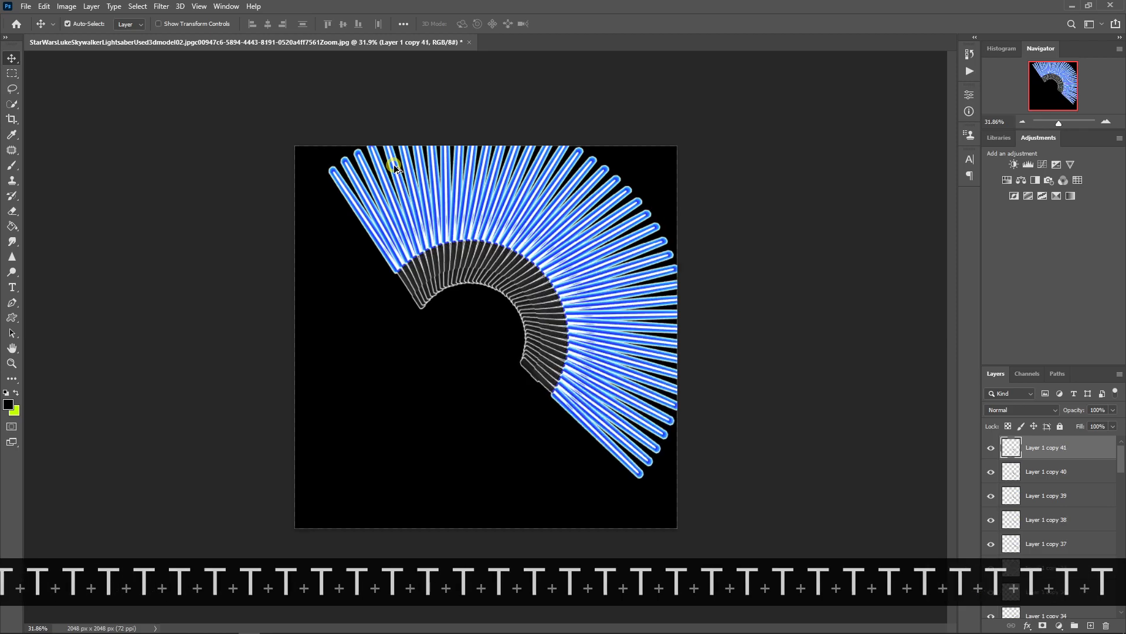
{"action": "key", "text": "ctrl+alt+shift+t"}
{"action": "key", "text": "ctrl+alt+shift+t"}
{"action": "key", "text": "ctrl+alt+shift+t"}
{"action": "key", "text": "ctrl+alt+shift+t"}
{"action": "key", "text": "ctrl+alt+shift+t"}
{"action": "key", "text": "ctrl+alt+shift+t"}
{"action": "key", "text": "ctrl+alt+shift+t"}
{"action": "key", "text": "ctrl+alt+shift+t"}
{"action": "key", "text": "ctrl+alt+shift+t"}
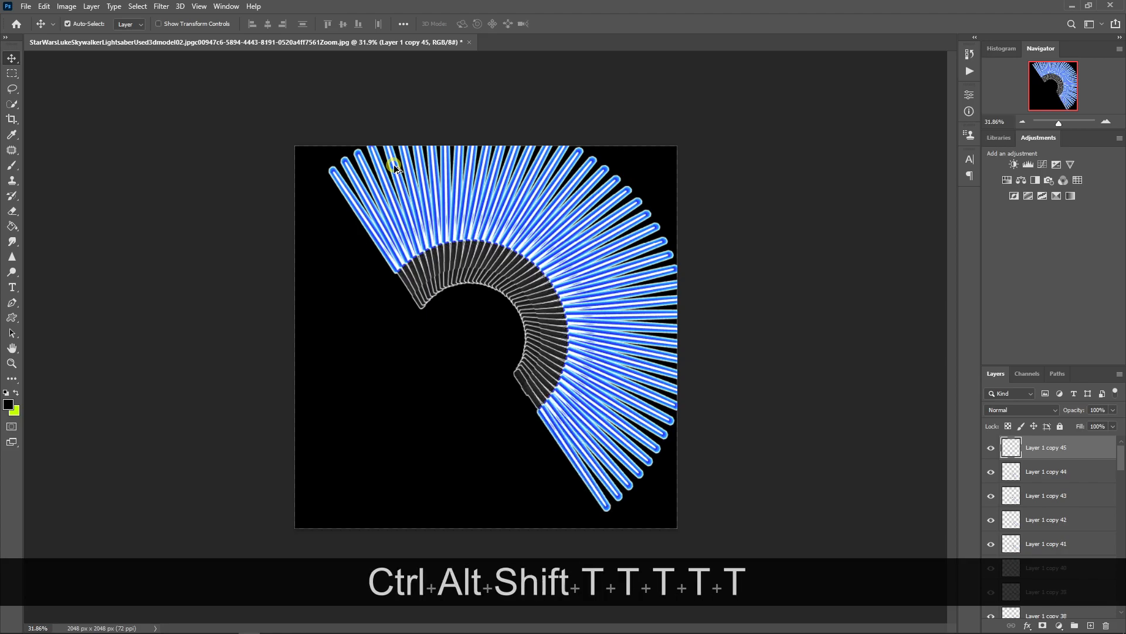
{"action": "key", "text": "ctrl+alt+shift+t"}
{"action": "key", "text": "ctrl+alt+shift+t"}
{"action": "key", "text": "ctrl+alt+shift+t"}
{"action": "key", "text": "ctrl+alt+shift+t"}
{"action": "key", "text": "ctrl+alt+shift+t"}
{"action": "key", "text": "ctrl+alt+shift+t"}
{"action": "key", "text": "ctrl+alt+shift+t"}
{"action": "key", "text": "ctrl+alt+shift+t"}
{"action": "key", "text": "ctrl+alt+shift+t"}
{"action": "key", "text": "ctrl+alt+shift+t"}
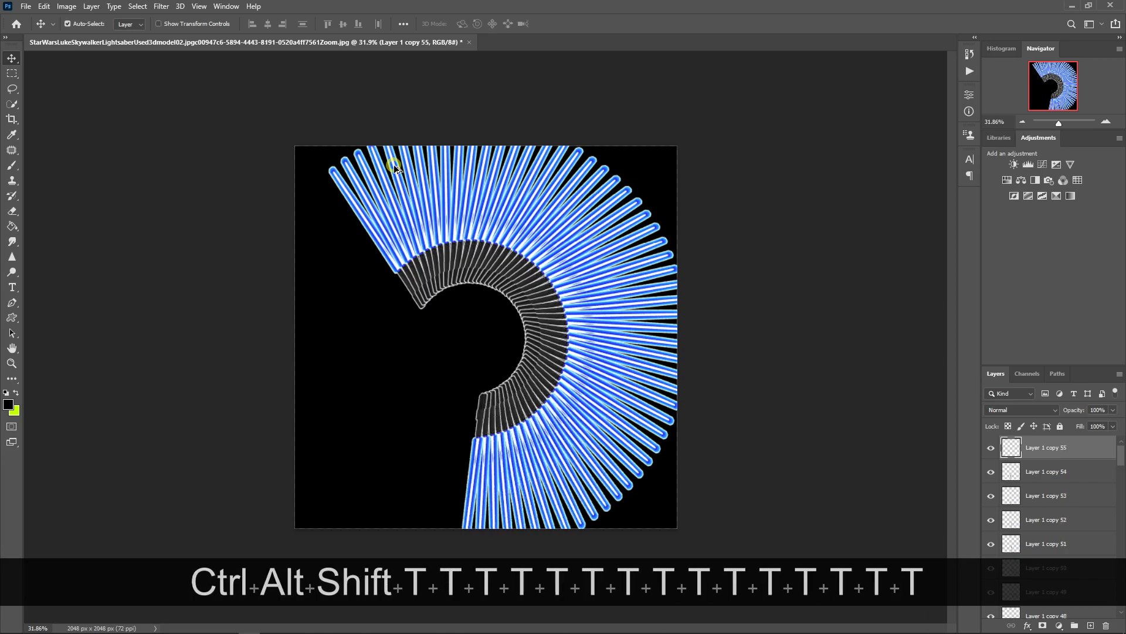
{"action": "key", "text": "ctrl+alt+shift+t"}
{"action": "key", "text": "ctrl+alt+shift+t"}
{"action": "key", "text": "ctrl+alt+shift+t"}
{"action": "key", "text": "ctrl+alt+shift+t"}
{"action": "key", "text": "ctrl+alt+shift+t"}
{"action": "key", "text": "ctrl+alt+shift+t"}
{"action": "key", "text": "ctrl+alt+shift+t"}
{"action": "key", "text": "ctrl+alt+shift+t"}
{"action": "key", "text": "ctrl+alt+shift+t"}
{"action": "key", "text": "ctrl+alt+shift+t"}
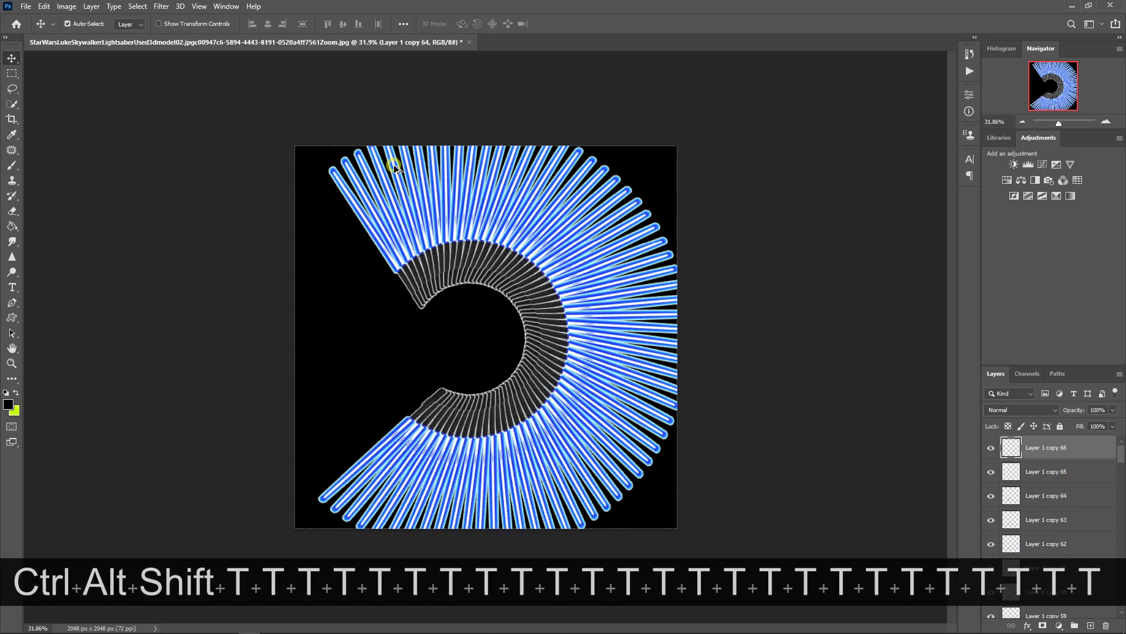
{"action": "key", "text": "ctrl+alt+shift+t"}
{"action": "key", "text": "ctrl+alt+shift+t"}
{"action": "key", "text": "ctrl+alt+shift+t"}
{"action": "key", "text": "ctrl+alt+shift+t"}
{"action": "key", "text": "ctrl+alt+shift+t"}
{"action": "key", "text": "ctrl+alt+shift+t"}
{"action": "key", "text": "ctrl+alt+shift+t"}
{"action": "key", "text": "ctrl+alt+shift+t"}
{"action": "key", "text": "ctrl+alt+shift+t"}
{"action": "key", "text": "ctrl+alt+shift+t"}
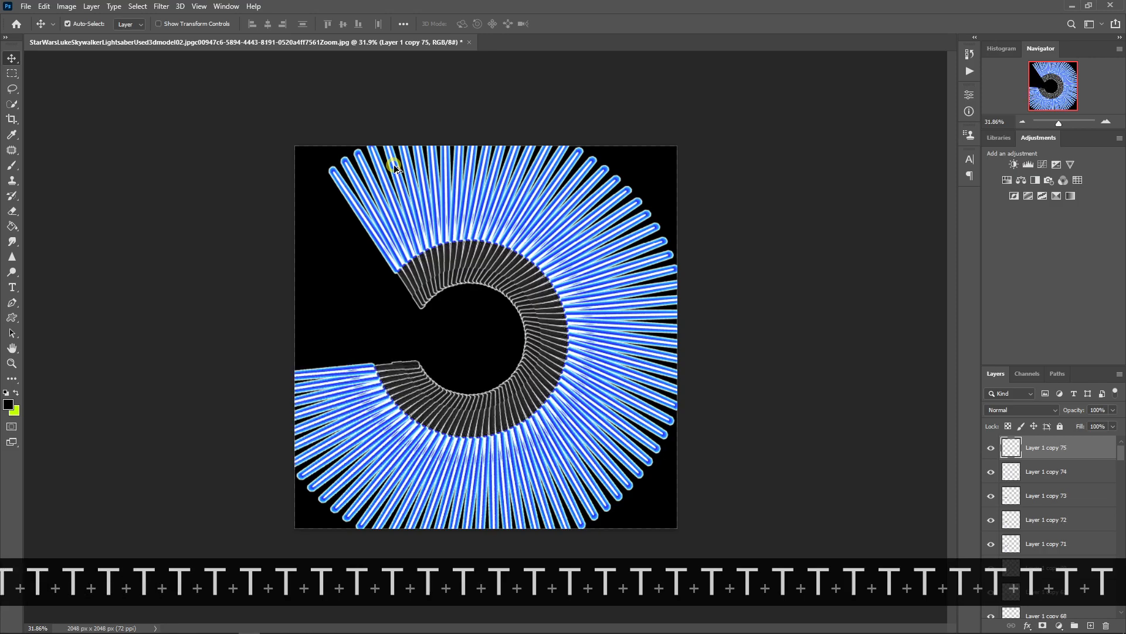
{"action": "key", "text": "ctrl+alt+shift+t"}
{"action": "key", "text": "ctrl+alt+shift+t"}
{"action": "key", "text": "ctrl+alt+shift+t"}
{"action": "key", "text": "ctrl+alt+shift+t"}
{"action": "key", "text": "ctrl+alt+shift+t"}
{"action": "key", "text": "ctrl+alt+shift+t"}
{"action": "key", "text": "ctrl+alt+shift+t"}
{"action": "key", "text": "ctrl+alt+shift+t"}
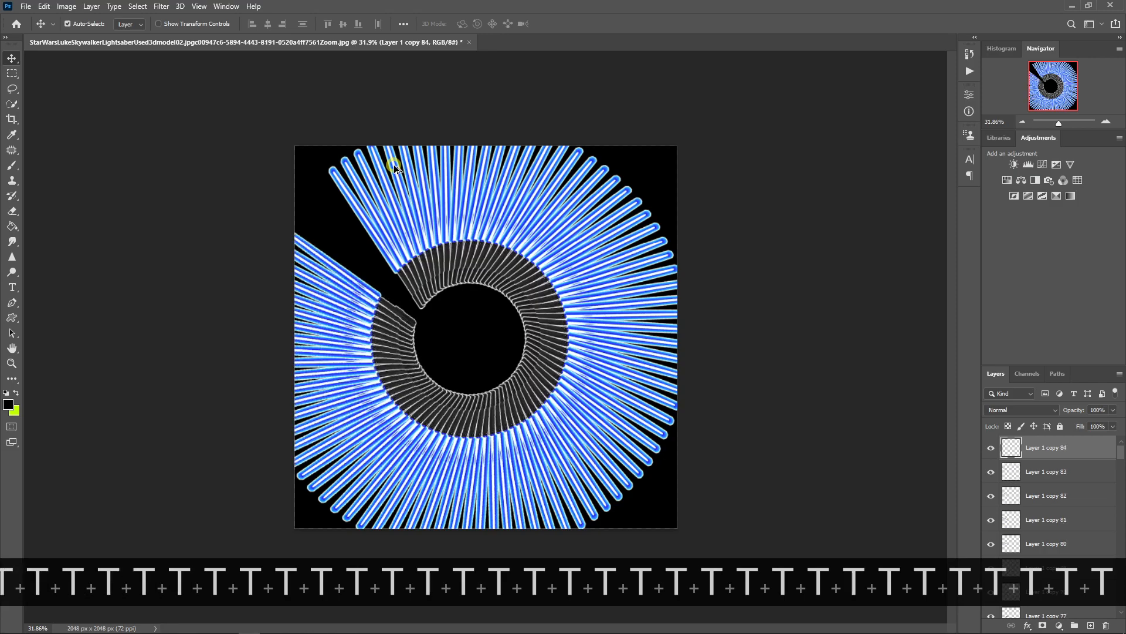
{"action": "key", "text": "ctrl+alt+shift+t"}
{"action": "key", "text": "ctrl+alt+shift+t"}
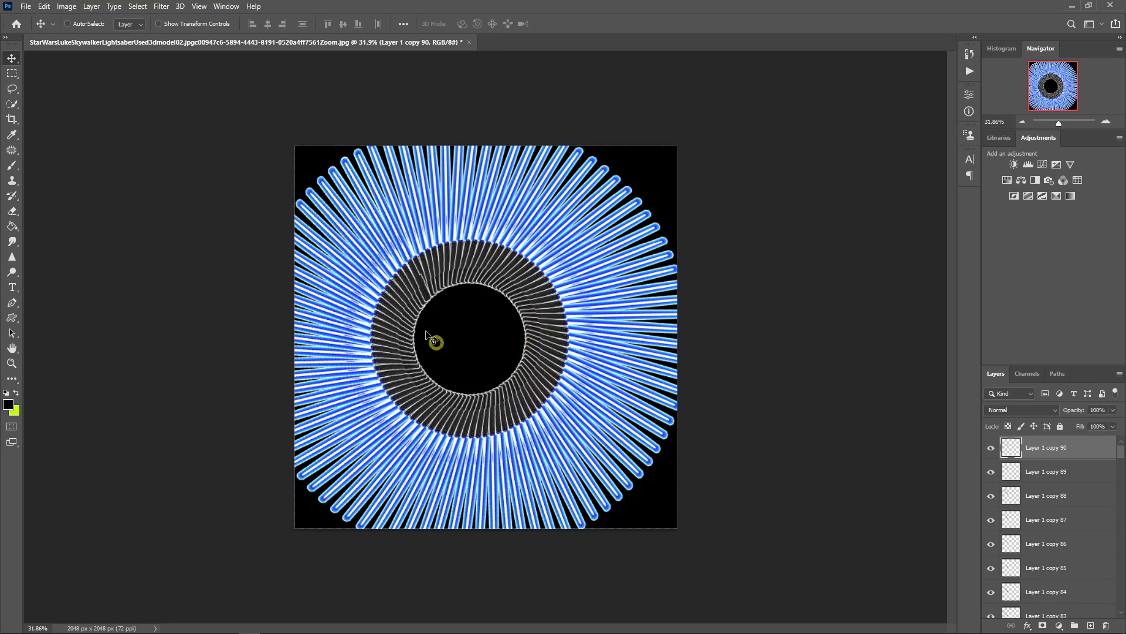
{"action": "left_click", "coordinate": [1090, 453]}
{"action": "key", "text": "ctrl+a"}
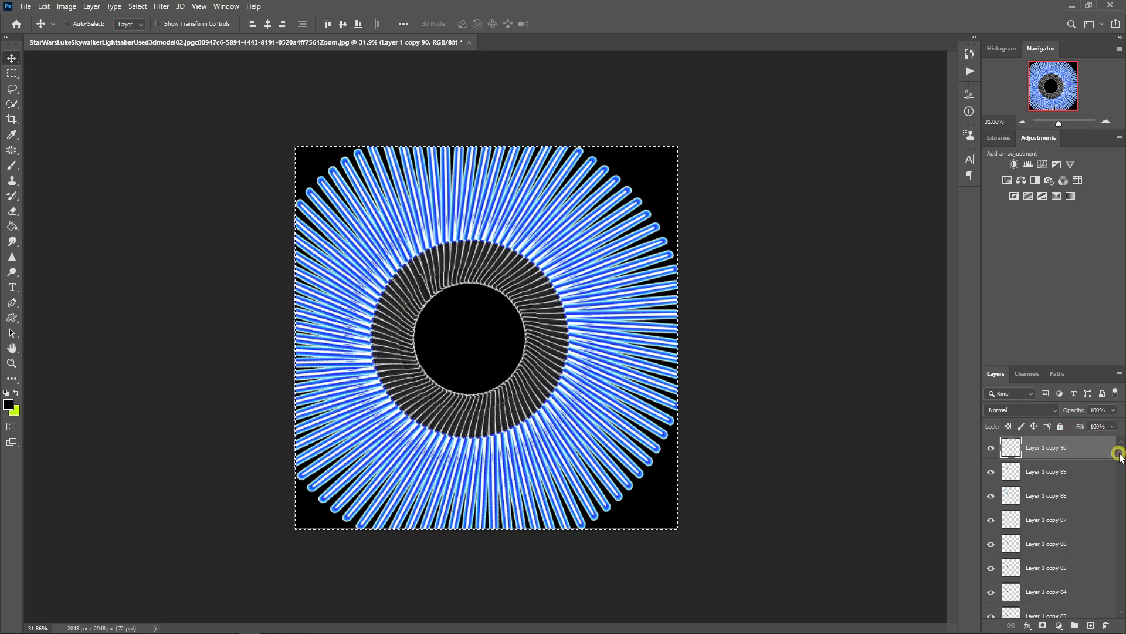
{"action": "key", "text": "ctrl"}
{"action": "key", "text": "ctrl+d"}
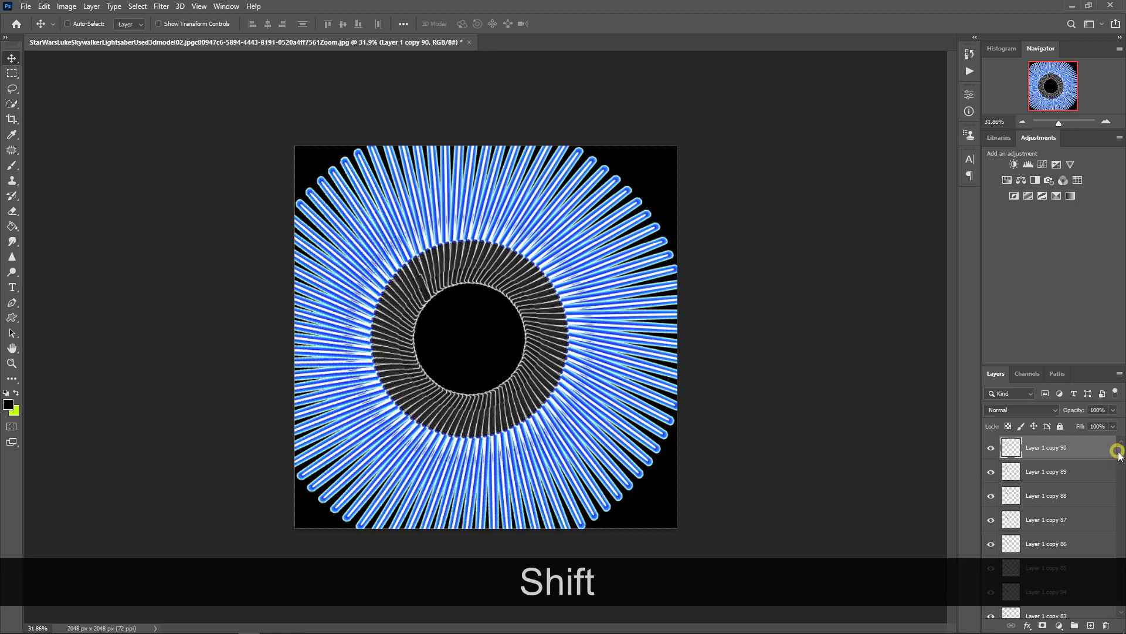
- Select all lightsaber layers from Layer 1 copy 90 down to Layer 1 and merge them into one layer
{"action": "left_click_drag", "start_coordinate": [1121, 452], "coordinate": [1115, 621]}
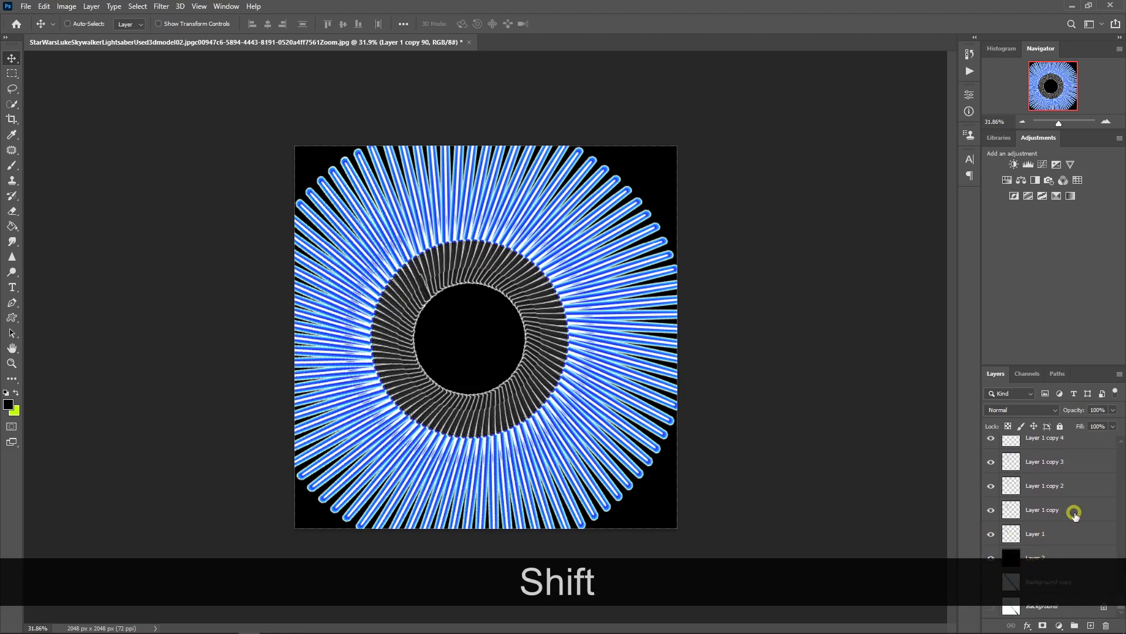
{"action": "left_click", "coordinate": [1063, 534], "text": "shift"}
{"action": "key", "text": "ctrl+e"}
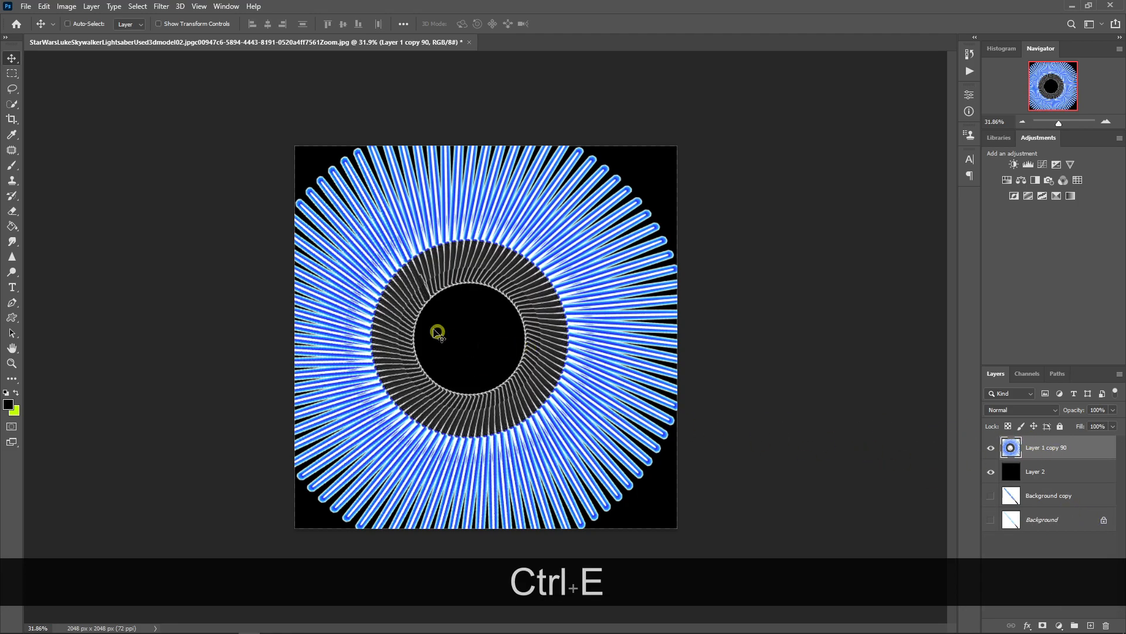
- Shift the merged ring slightly to the right and try scaling it to about 87% width and 85% height
{"action": "mouse_move", "coordinate": [377, 250]}
{"action": "left_mouse_down"}
{"action": "mouse_move", "coordinate": [352, 233]}
{"action": "mouse_move", "coordinate": [423, 234]}
{"action": "mouse_move", "coordinate": [388, 248]}
{"action": "left_mouse_up"}
{"action": "key", "text": "ctrl"}
{"action": "key", "text": "ctrl+t"}
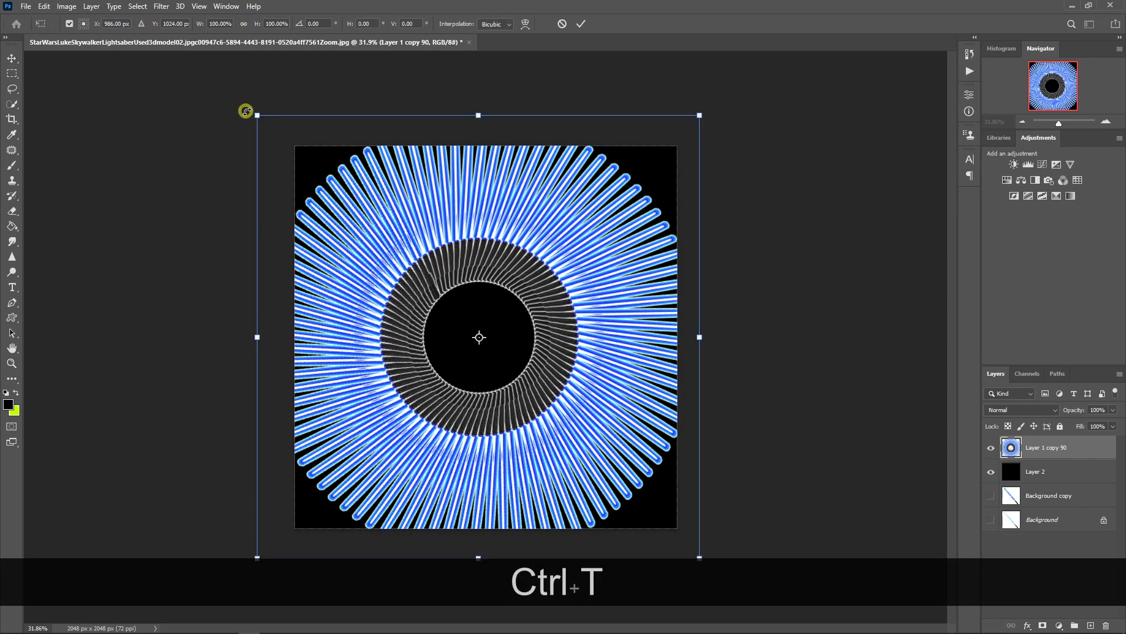
{"action": "left_click_drag", "start_coordinate": [255, 114], "coordinate": [311, 177]}
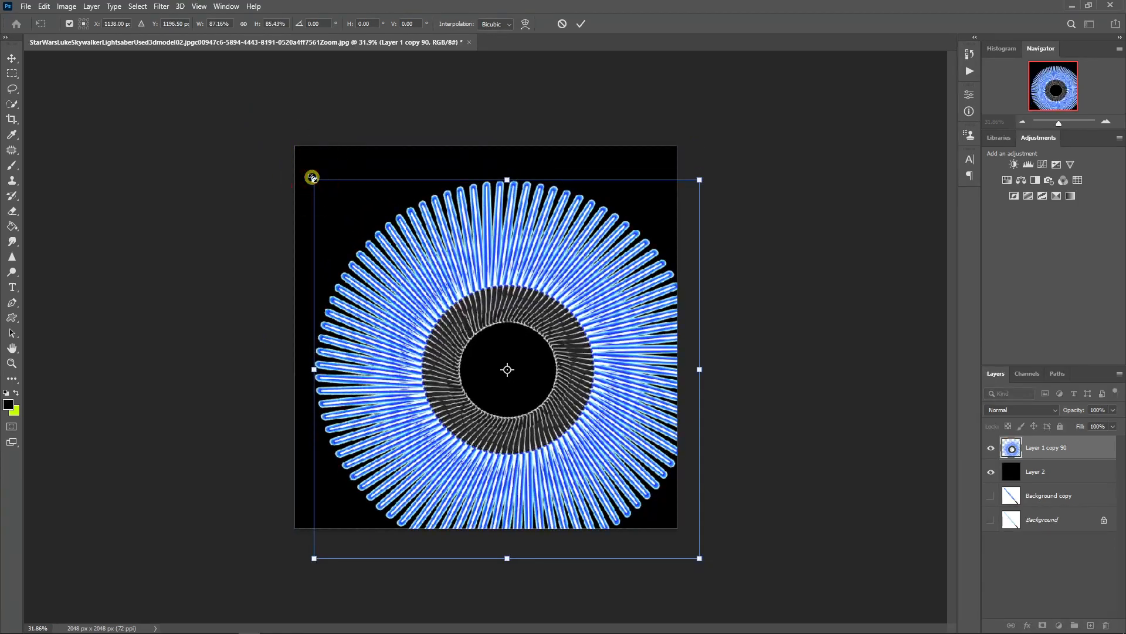
{"action": "key", "text": "Return"}
{"action": "key", "text": "ctrl+z"}
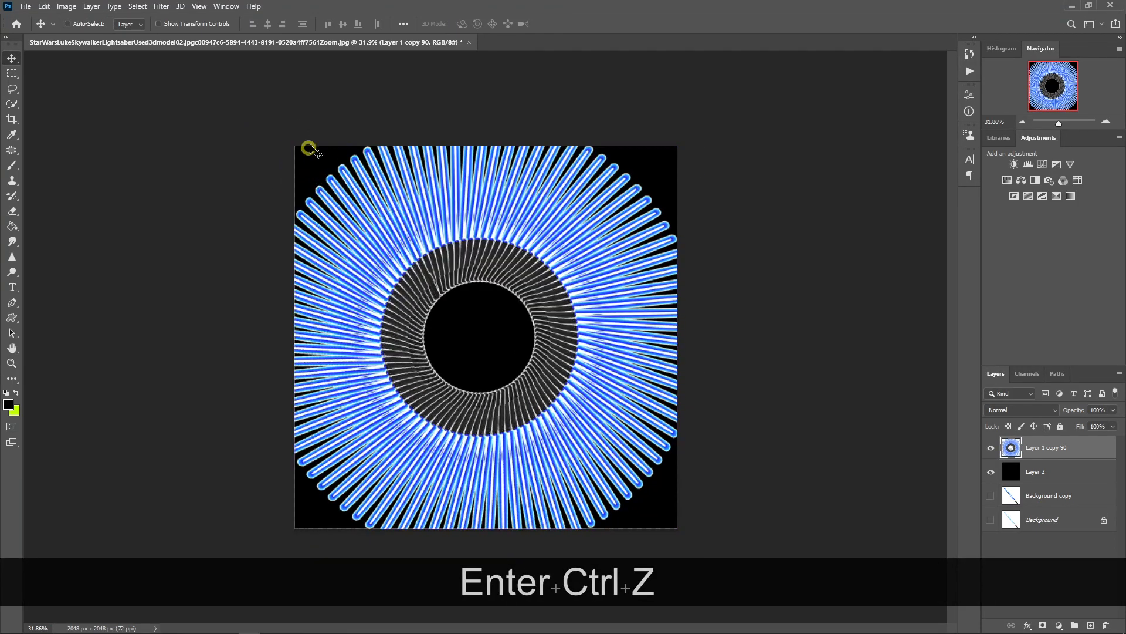
- Scale the merged ring proportionally to about 73.5% and place it near the canvas centre at about X 1068, Y 1106 px
{"action": "key", "text": "ctrl"}
{"action": "key", "text": "ctrl+t"}
{"action": "left_click_drag", "start_coordinate": [257, 116], "coordinate": [375, 233]}
{"action": "key", "text": "shift"}
{"action": "left_click_drag", "start_coordinate": [525, 286], "coordinate": [469, 242]}
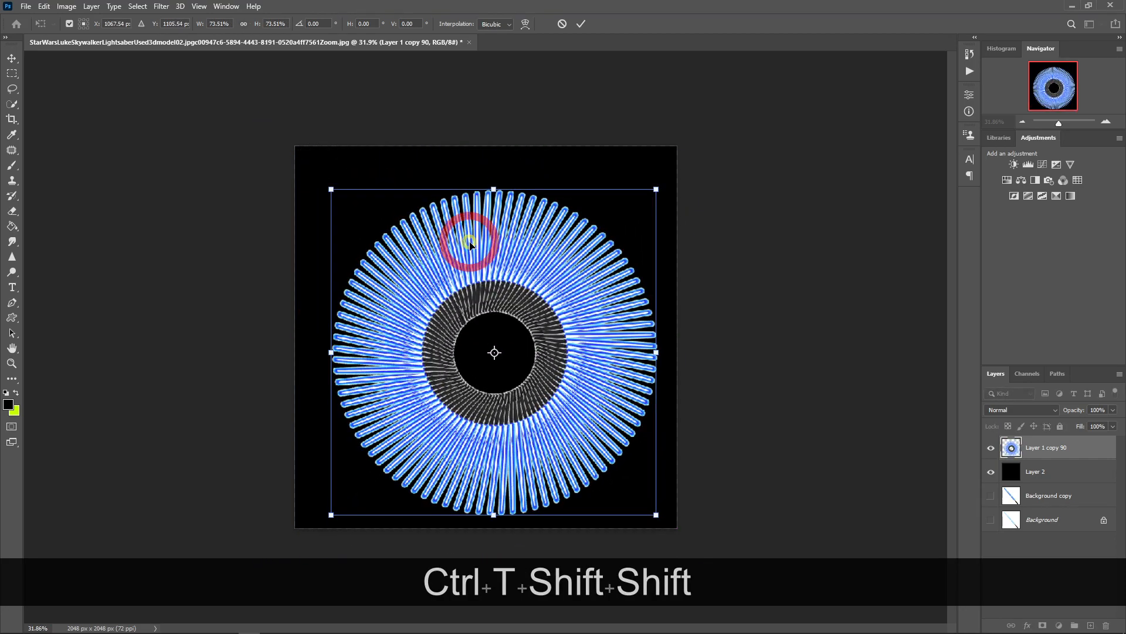
{"action": "key", "text": "Return"}
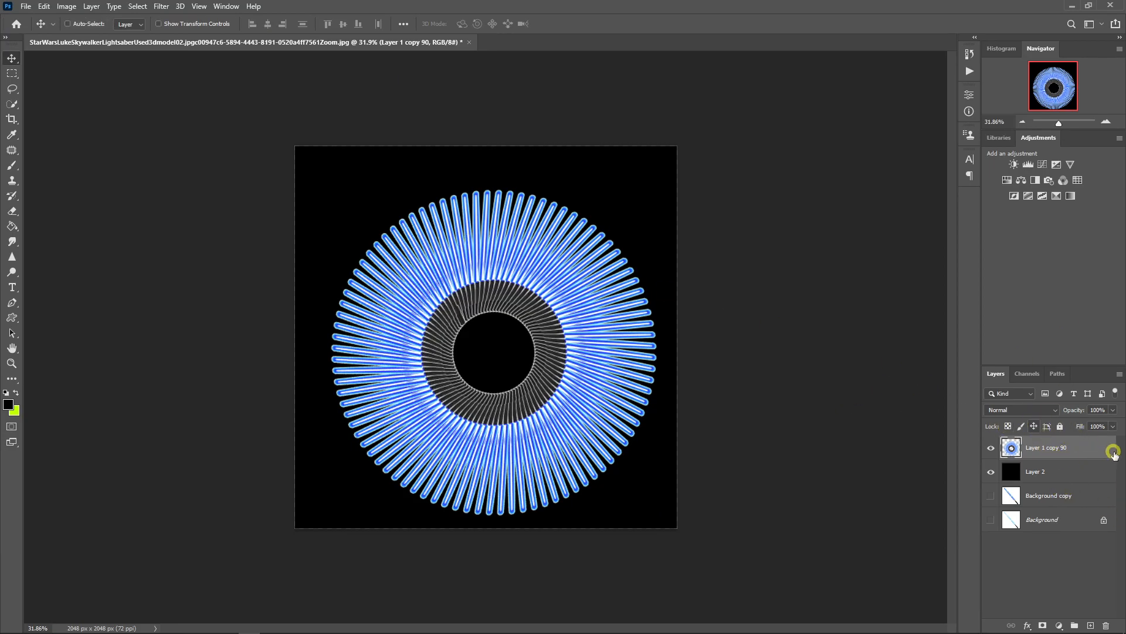
- Add a Hue/Saturation adjustment layer above the ring with hue -23, saturation +40 and lightness +5
{"action": "left_click", "coordinate": [1058, 627]}
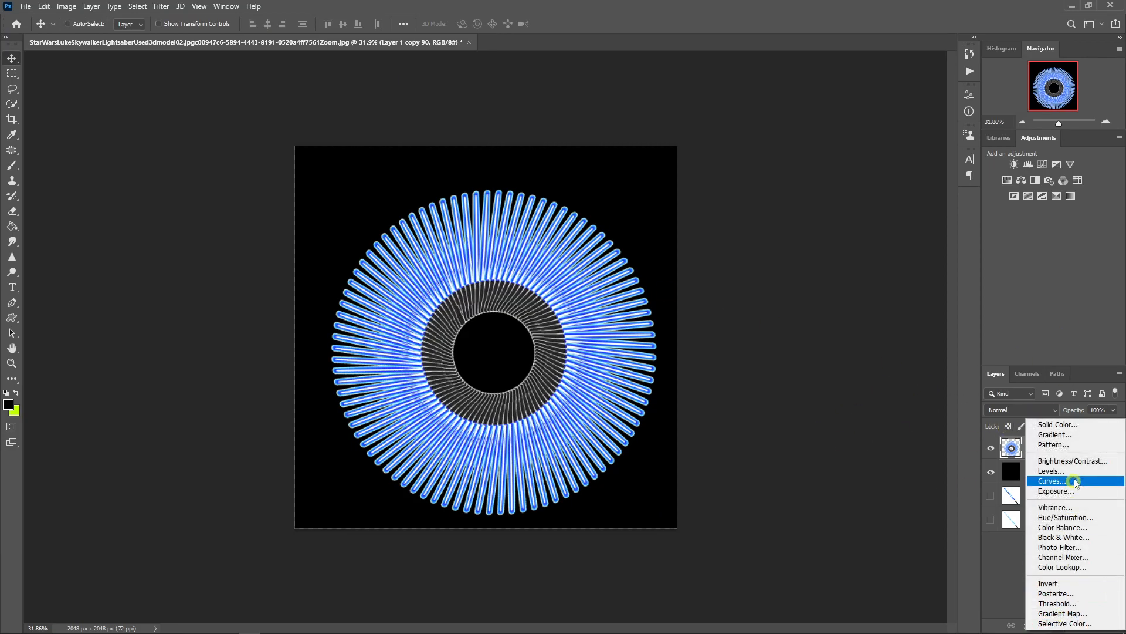
{"action": "left_click", "coordinate": [1064, 517]}
{"action": "left_click_drag", "start_coordinate": [891, 199], "coordinate": [918, 201]}
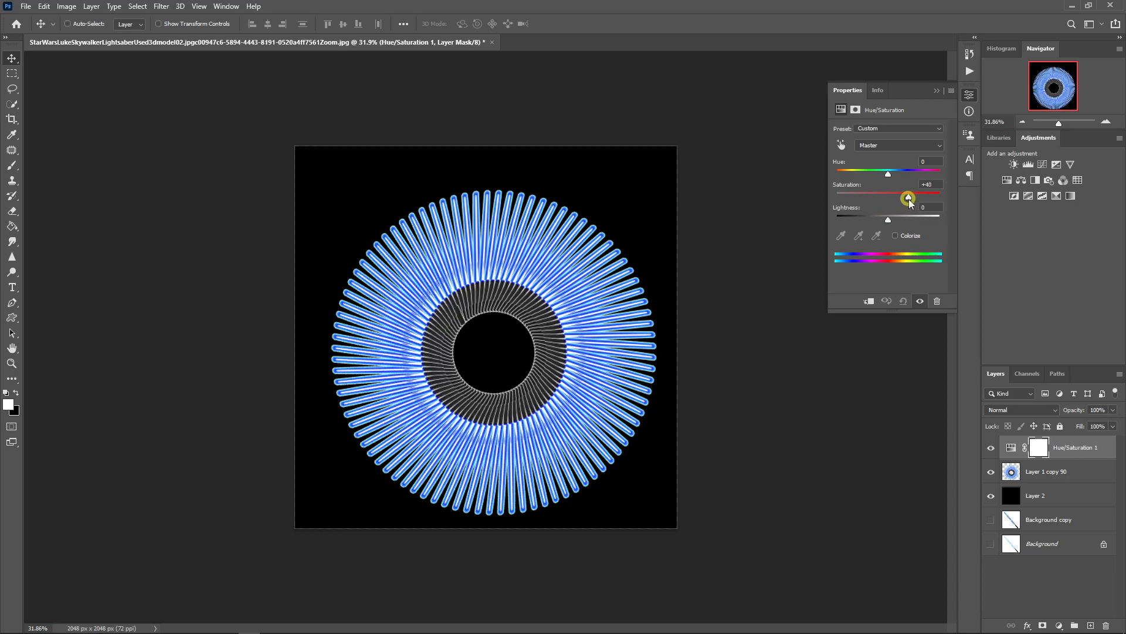
{"action": "left_click_drag", "start_coordinate": [872, 179], "coordinate": [1007, 183]}
{"action": "left_click_drag", "start_coordinate": [863, 171], "coordinate": [924, 183]}
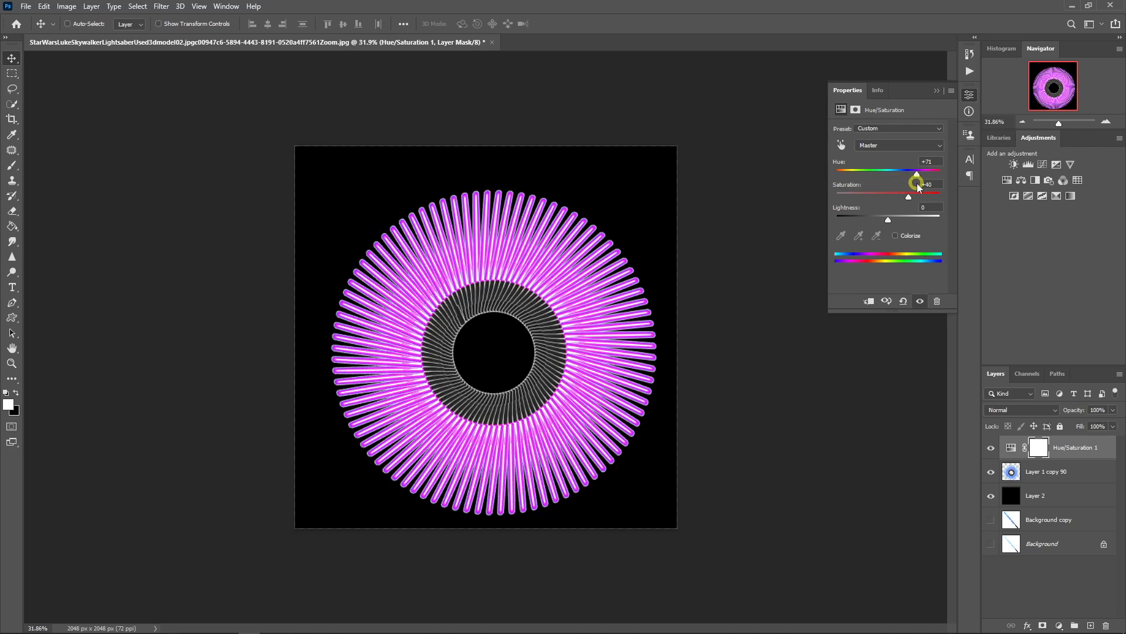
{"action": "left_click_drag", "start_coordinate": [934, 185], "coordinate": [893, 226]}
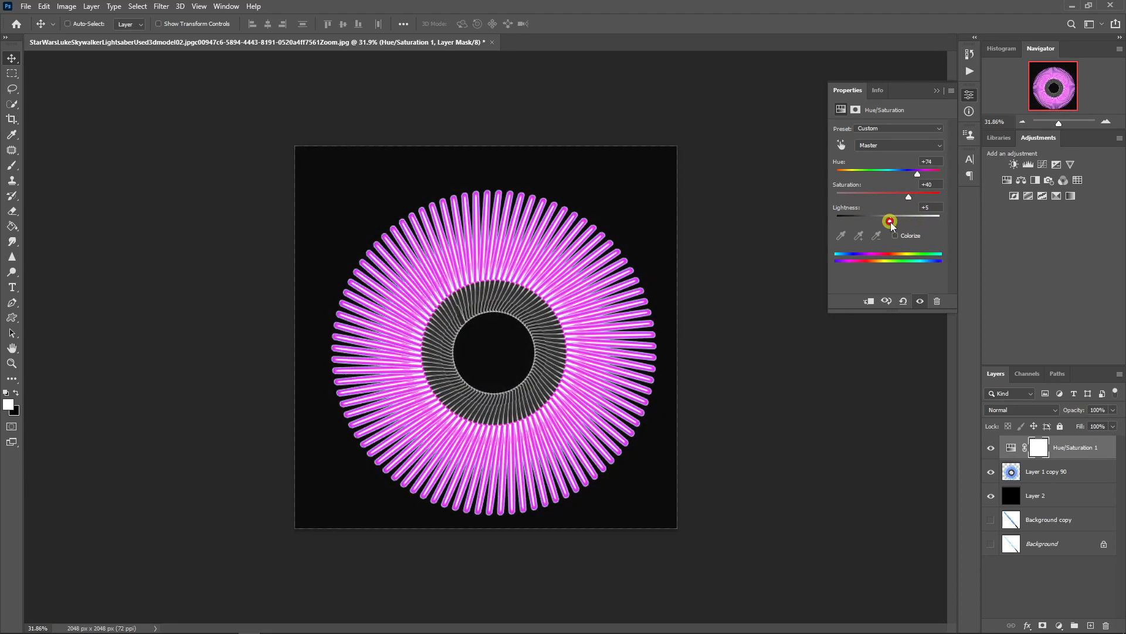
{"action": "left_click_drag", "start_coordinate": [923, 182], "coordinate": [878, 184]}
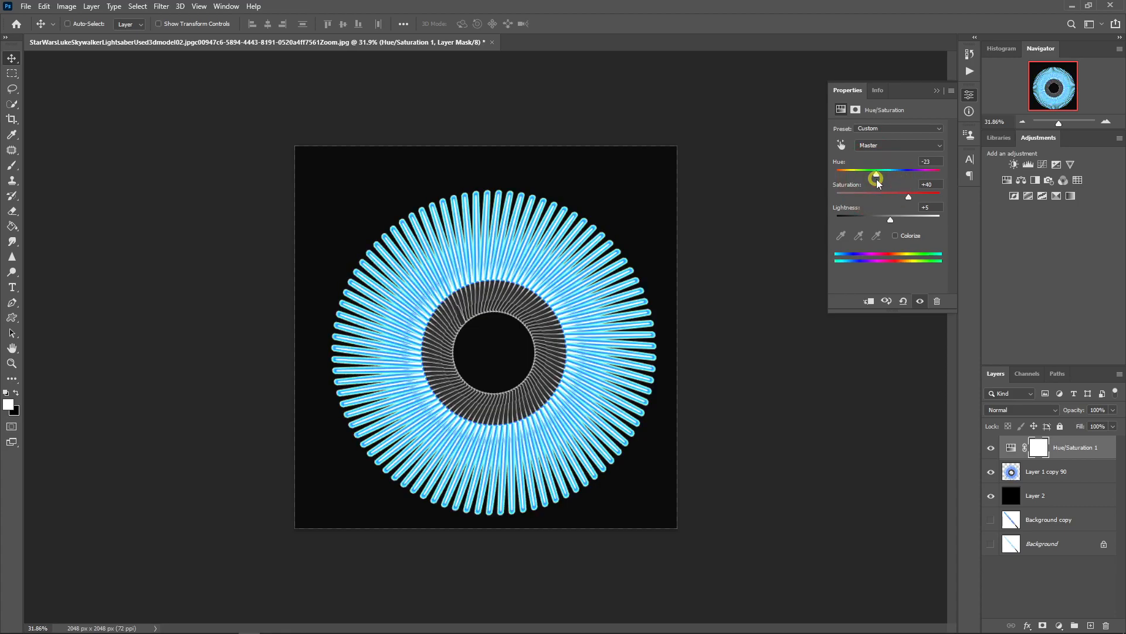